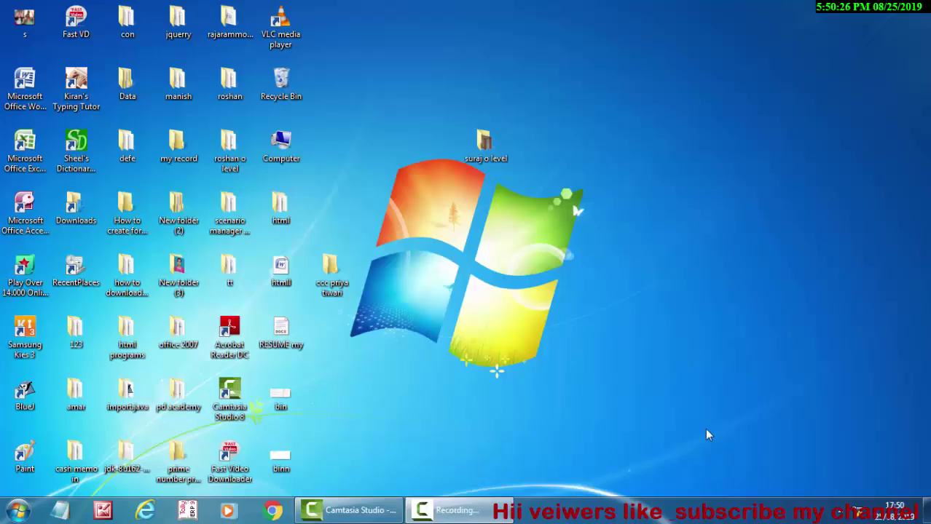
Step: Refresh the desktop several times from its right-click menu
{"action": "right_click", "coordinate": [604, 253]}
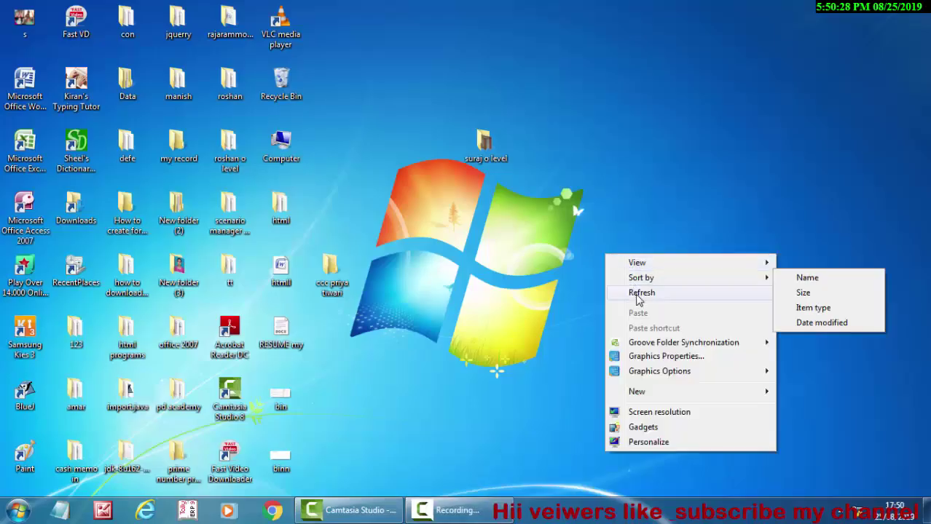
{"action": "left_click", "coordinate": [632, 291]}
{"action": "right_click", "coordinate": [638, 274]}
{"action": "left_click", "coordinate": [704, 307]}
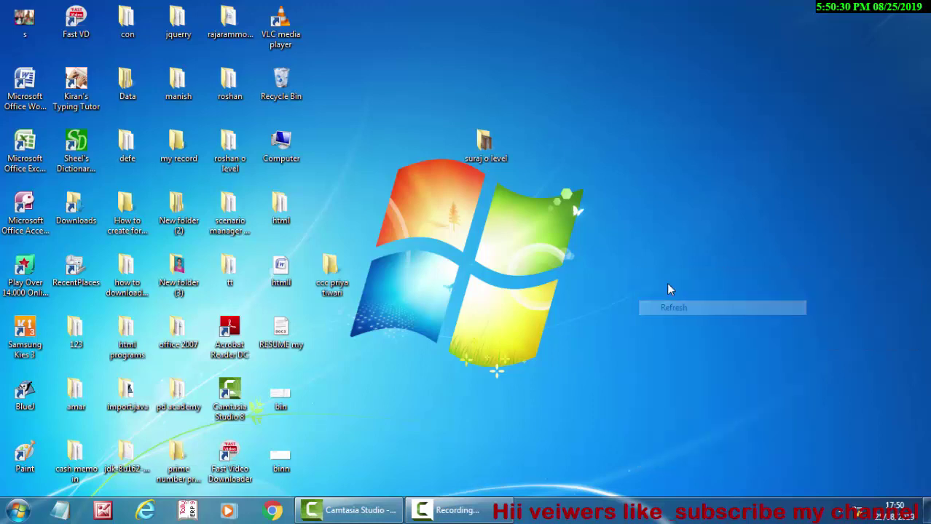
{"action": "right_click", "coordinate": [667, 283]}
{"action": "left_click", "coordinate": [703, 322]}
{"action": "right_click", "coordinate": [701, 315]}
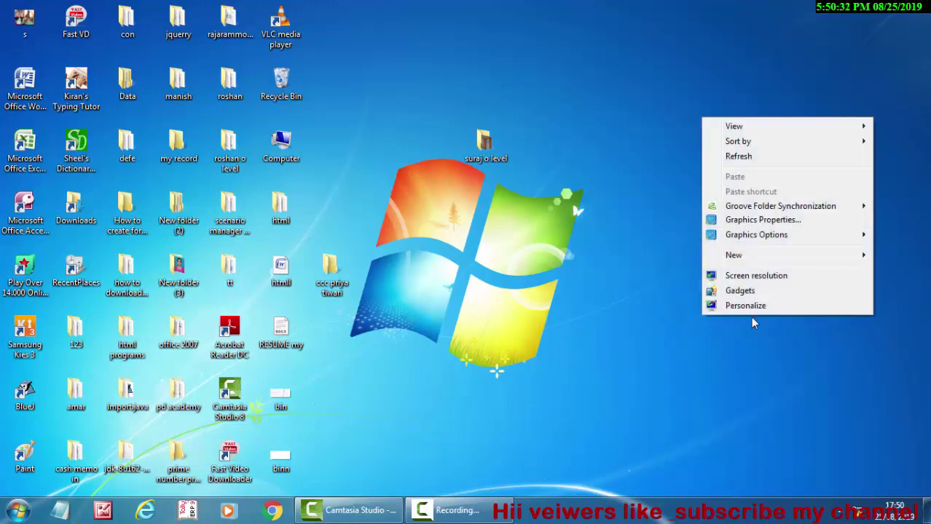
{"action": "left_click", "coordinate": [750, 154]}
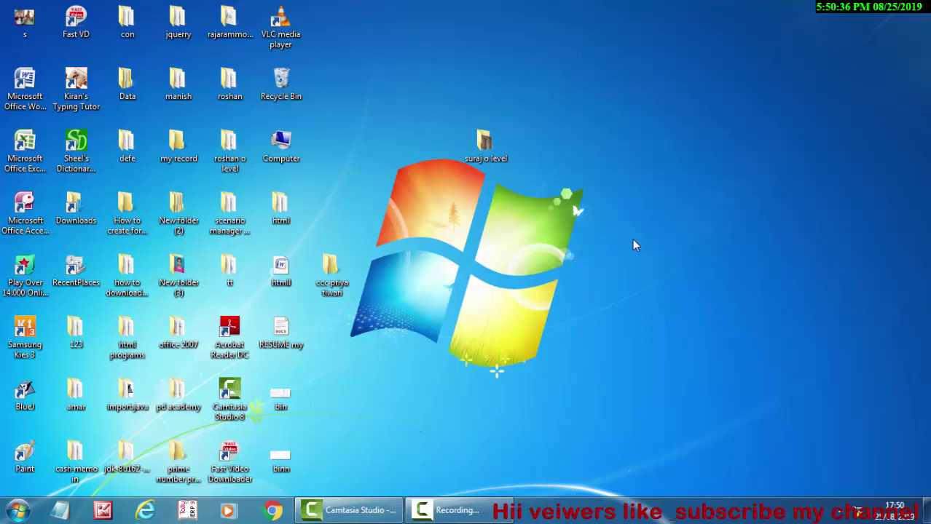
{"action": "right_click", "coordinate": [599, 98]}
{"action": "left_click", "coordinate": [617, 143]}
{"action": "right_click", "coordinate": [632, 137]}
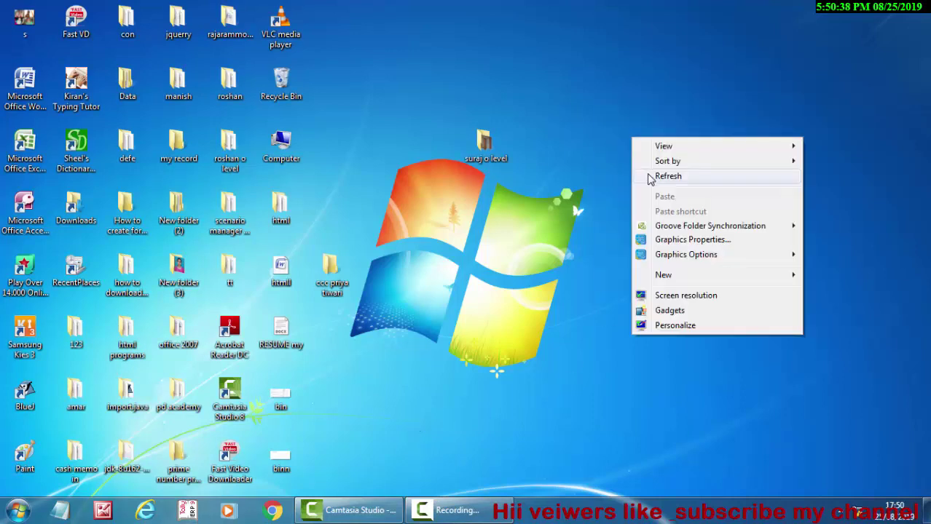
{"action": "left_click", "coordinate": [660, 177]}
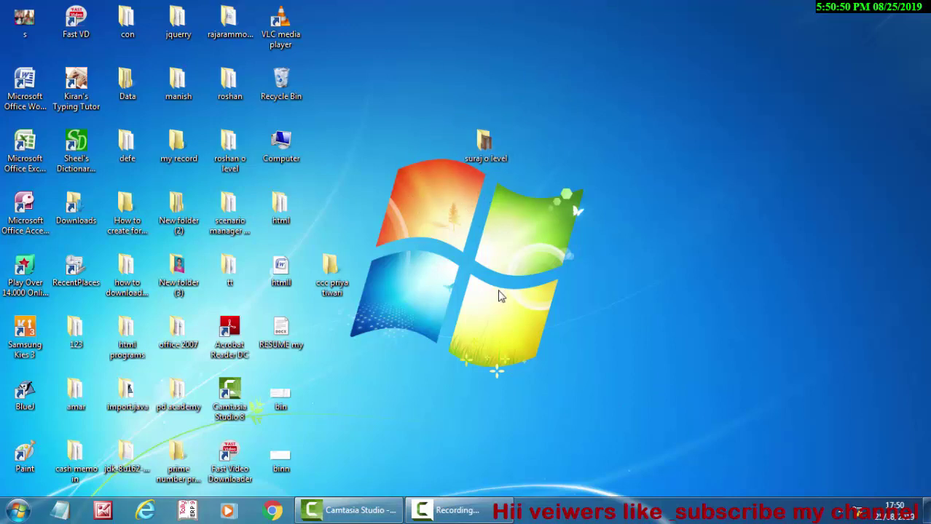
Step: Launch Microsoft Office Access 2007 from its desktop shortcut
{"action": "left_click", "coordinate": [18, 511]}
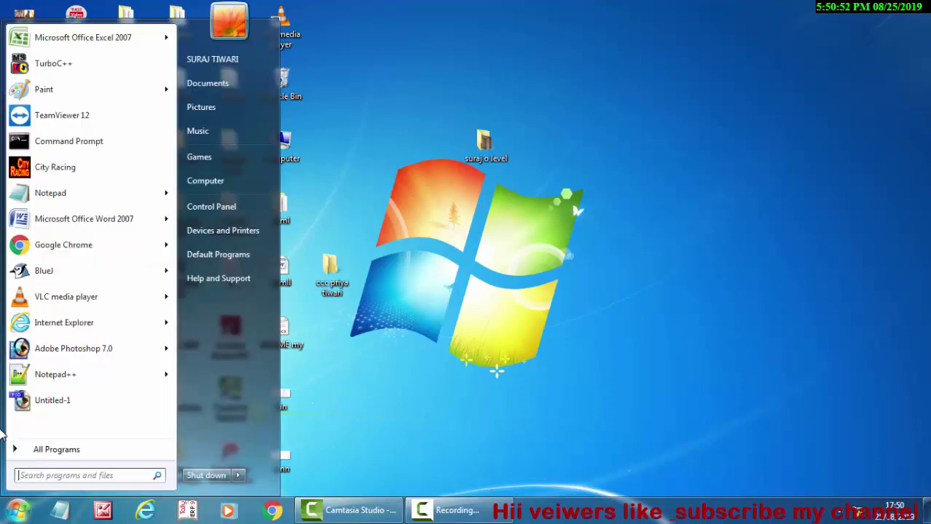
{"action": "left_click", "coordinate": [477, 283]}
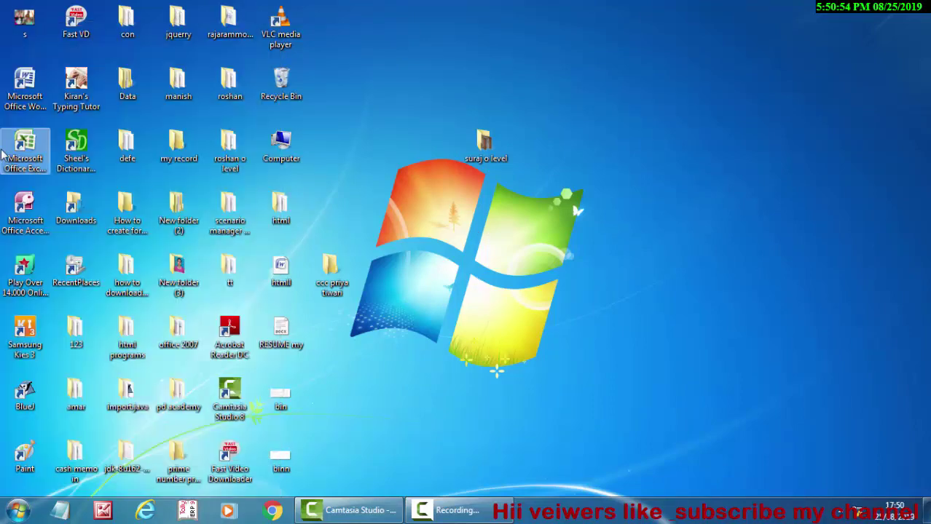
{"action": "double_click", "coordinate": [27, 206]}
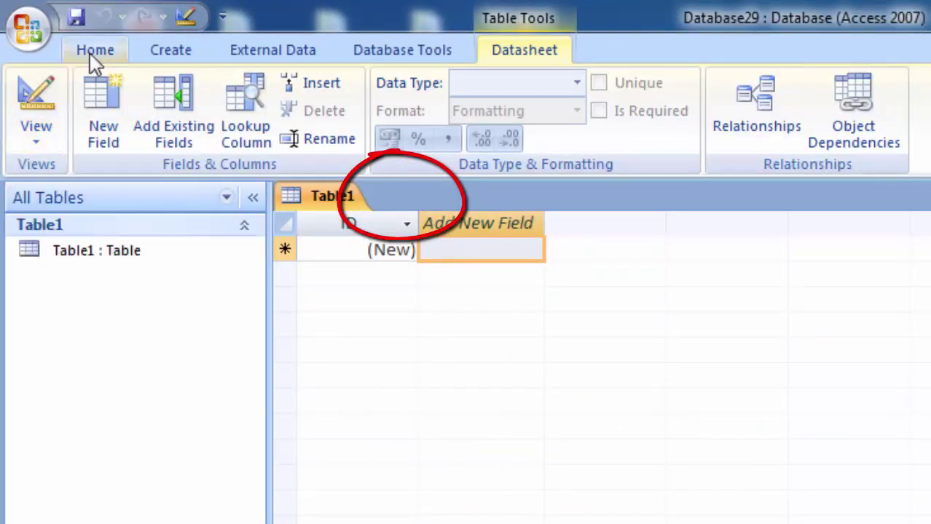
Step: Set Table1's datasheet font to Kruti Dev 010, then switch toward Design view
{"action": "left_click", "coordinate": [90, 53]}
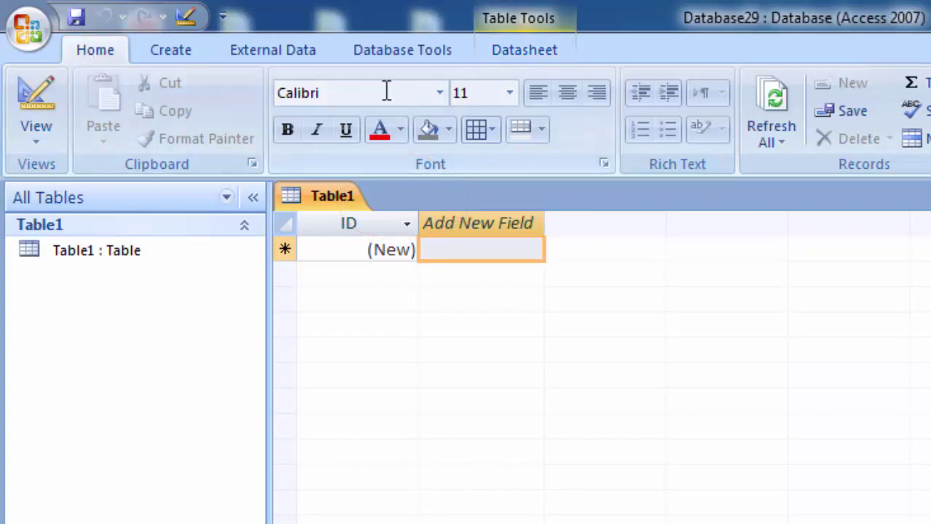
{"action": "left_click", "coordinate": [439, 93]}
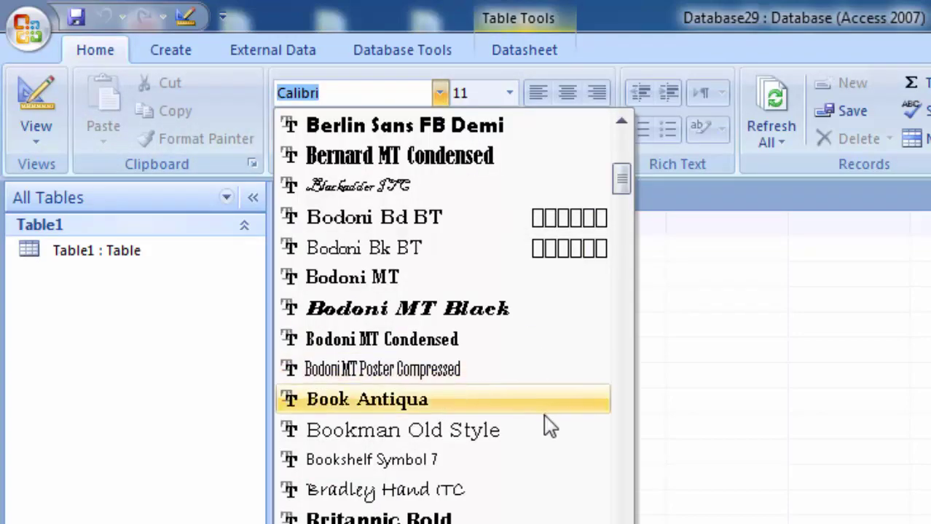
{"action": "mouse_move", "coordinate": [624, 187]}
{"action": "left_mouse_down"}
{"action": "mouse_move", "coordinate": [630, 230]}
{"action": "mouse_move", "coordinate": [607, 441]}
{"action": "left_mouse_up"}
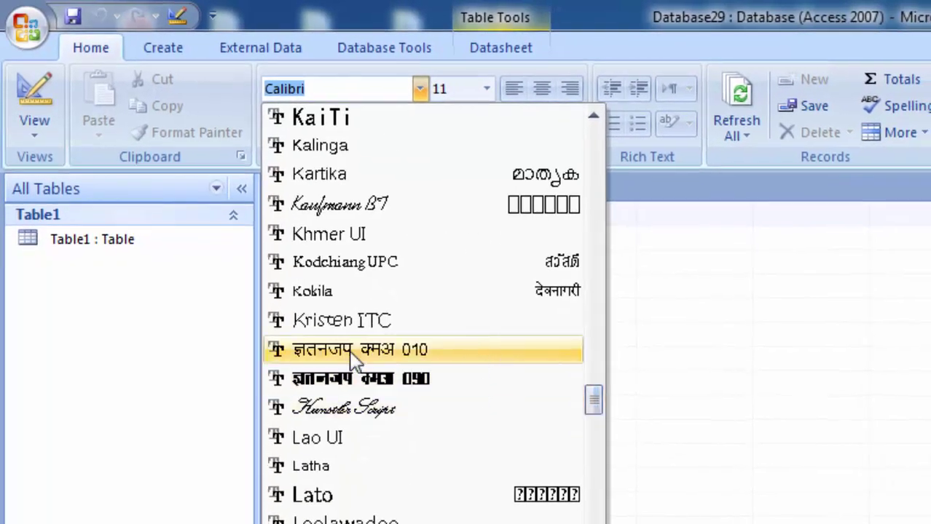
{"action": "left_click", "coordinate": [350, 351]}
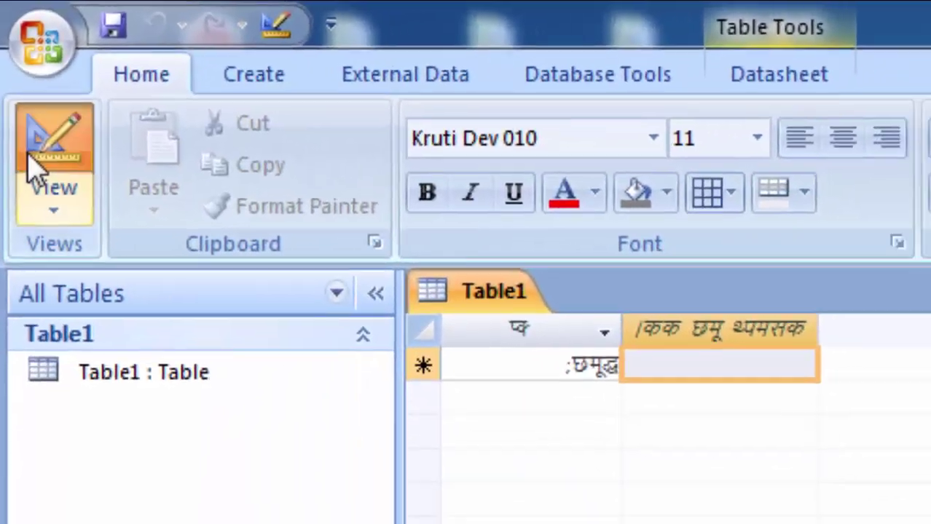
{"action": "left_click", "coordinate": [24, 86]}
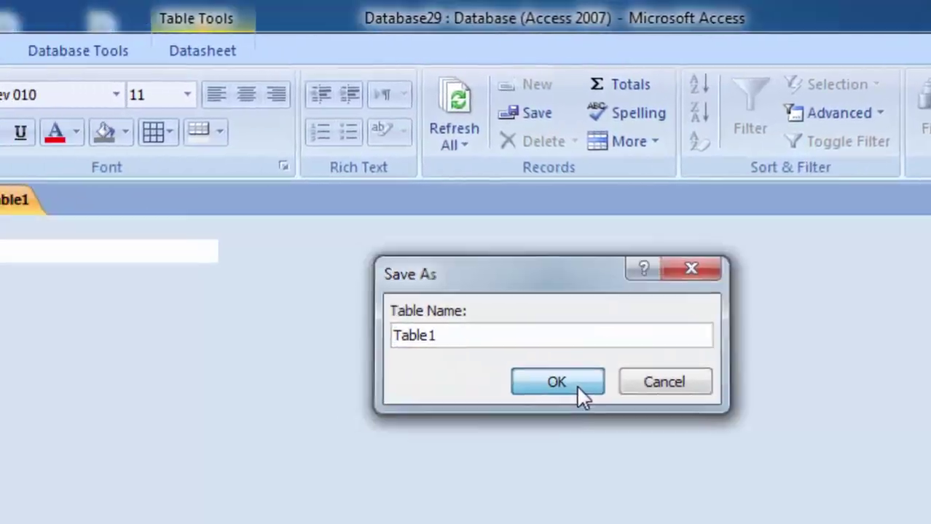
Step: Save the table as Table1 and replace the ID field name with 'nk= dk uke'
{"action": "left_click", "coordinate": [519, 327]}
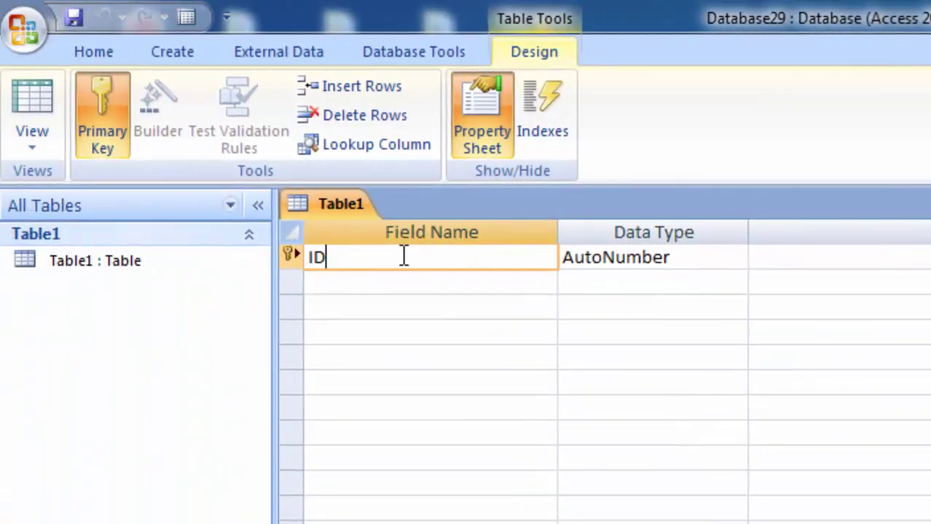
{"action": "key", "text": "BackSpace"}
{"action": "key", "text": "BackSpace"}
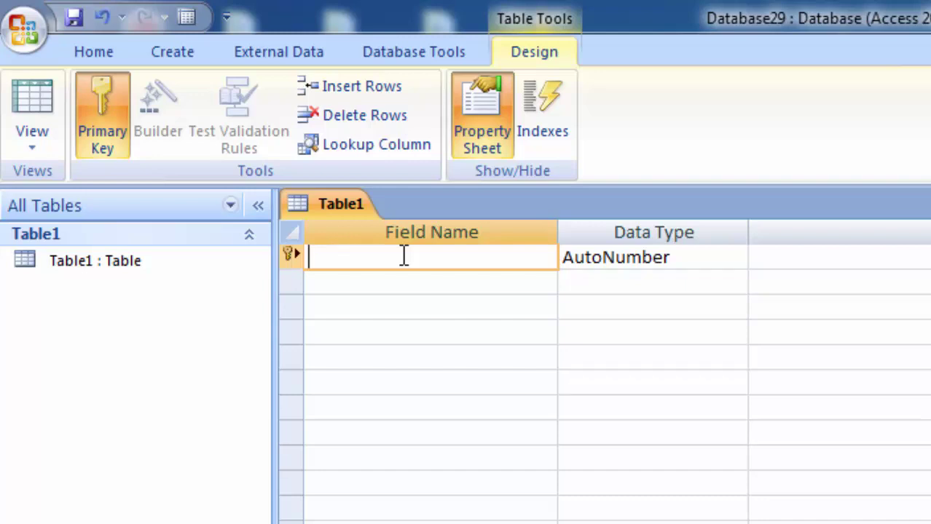
{"action": "type", "text": "nk= "}
{"action": "type", "text": "dk"}
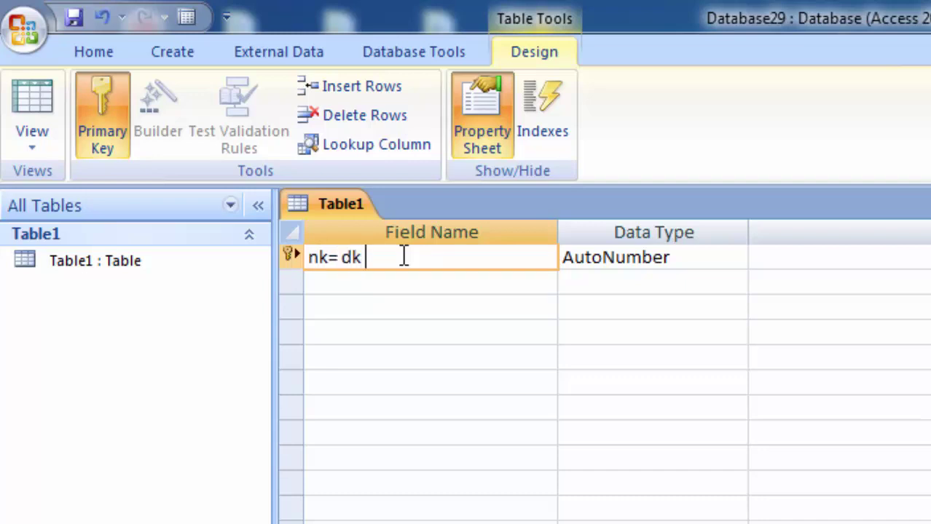
{"action": "type", "text": " uke"}
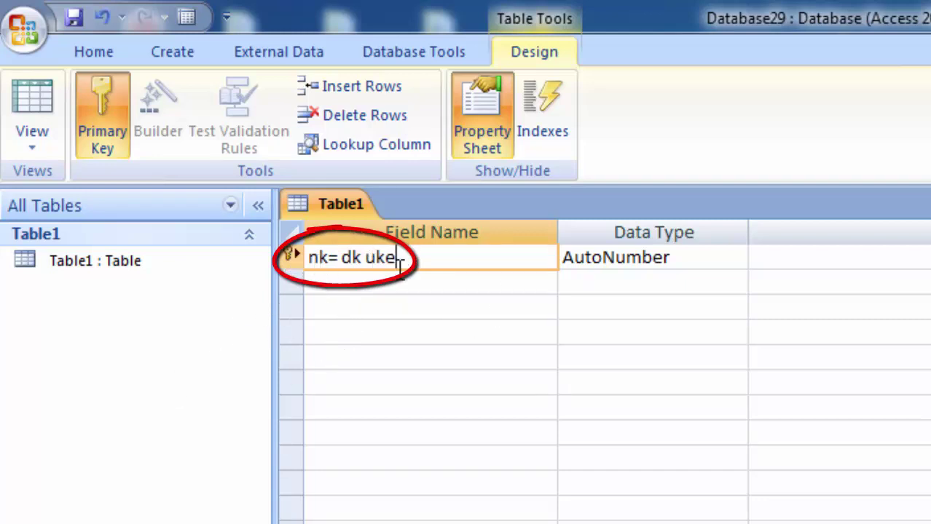
{"action": "left_click", "coordinate": [404, 284]}
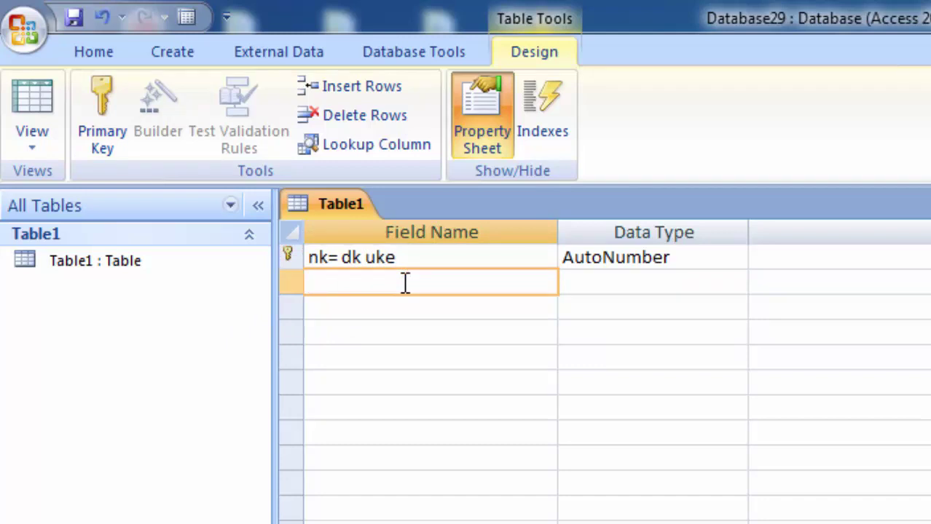
Step: Rename the first field 'jksy uacj' and enter 'nk= dk uke' as the second field name
{"action": "left_click", "coordinate": [423, 259]}
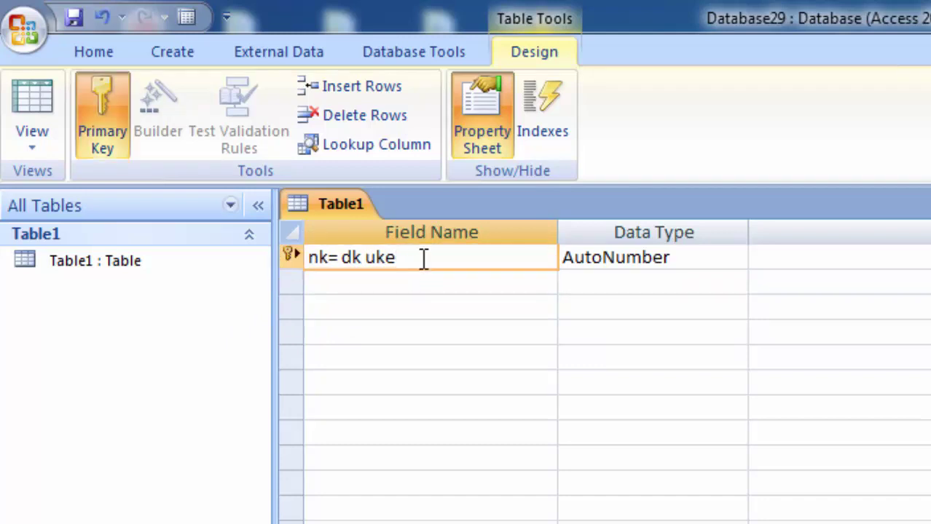
{"action": "key", "text": "BackSpace"}
{"action": "key", "text": "BackSpace"}
{"action": "key", "text": "BackSpace"}
{"action": "key", "text": "BackSpace"}
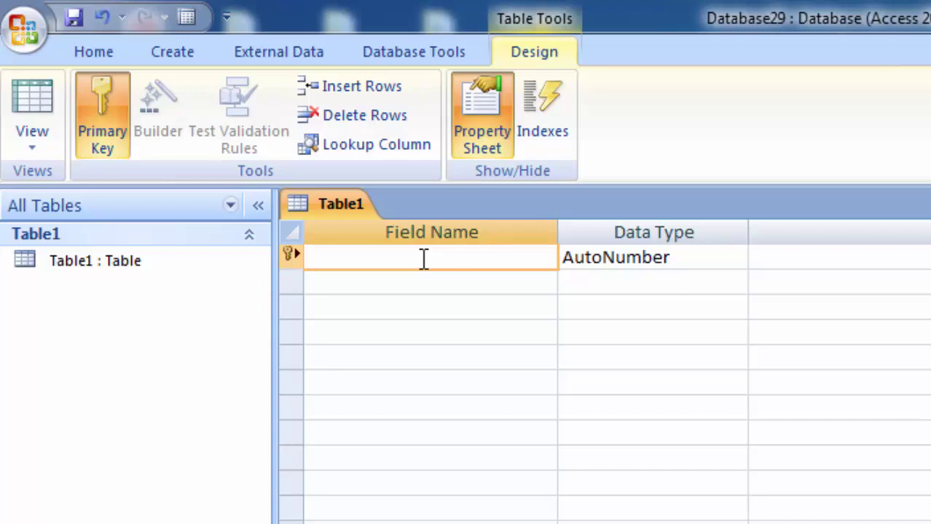
{"action": "type", "text": "jk"}
{"action": "type", "text": "sy "}
{"action": "type", "text": "ua"}
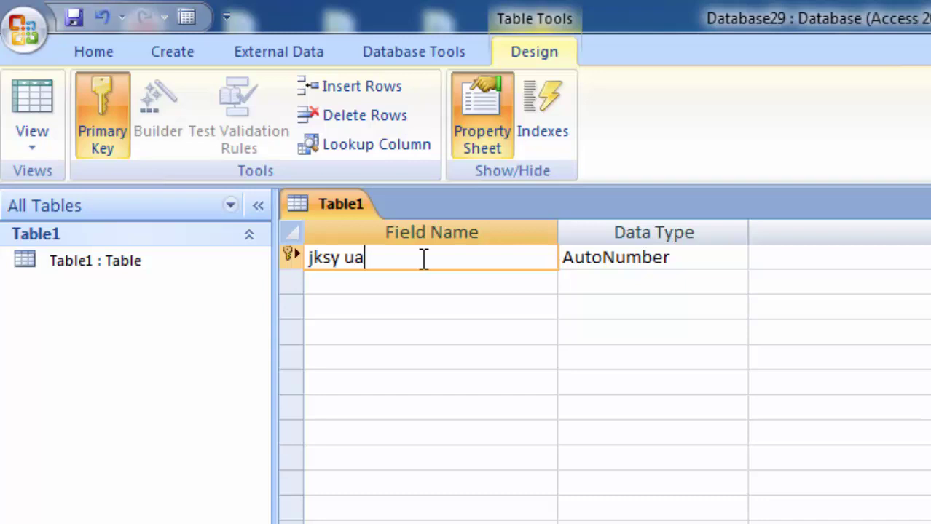
{"action": "type", "text": "c"}
{"action": "type", "text": "j"}
{"action": "left_click", "coordinate": [426, 284]}
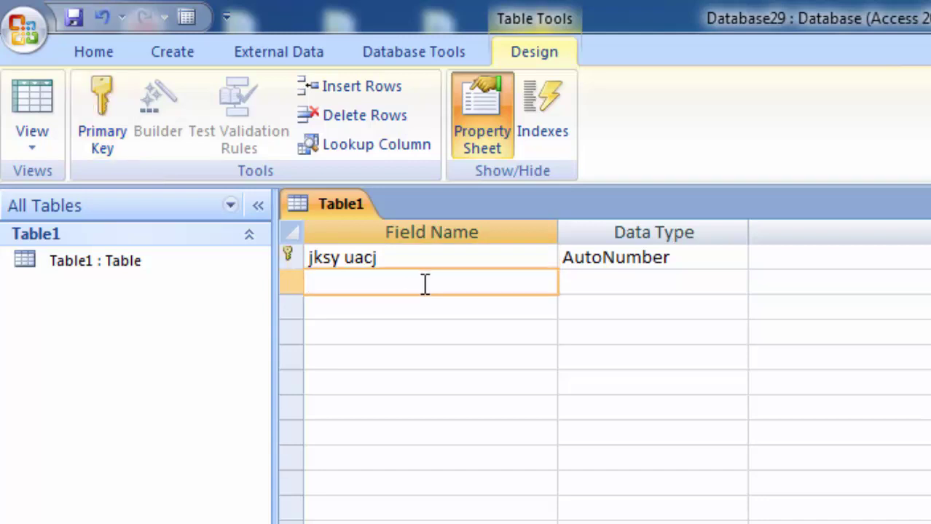
{"action": "type", "text": "nk"}
{"action": "type", "text": "= d"}
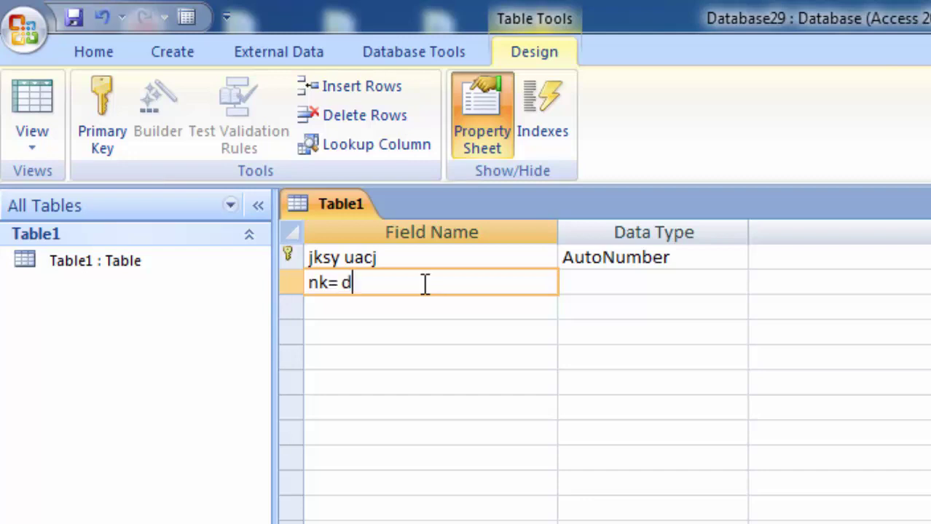
{"action": "type", "text": "k uke"}
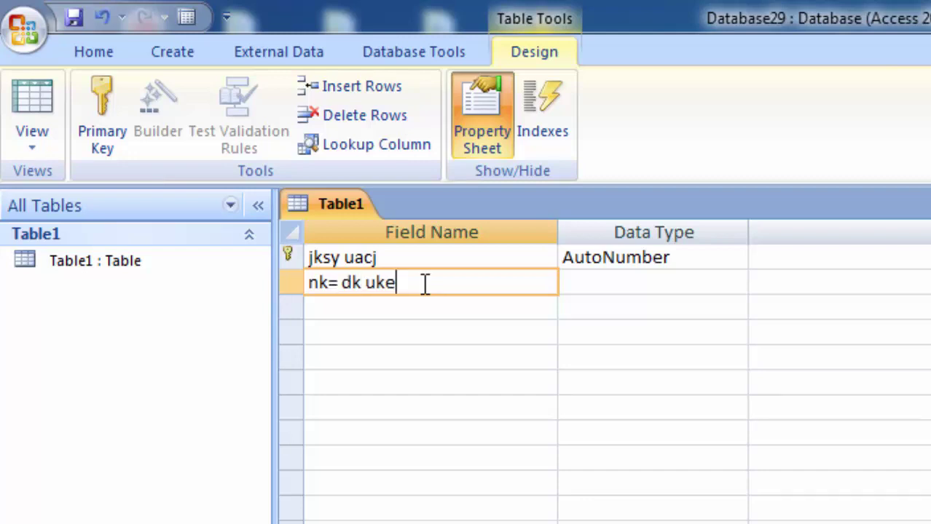
Step: Give the second field the Text data type and type 'irNk= dk uke' in the third field row
{"action": "left_click", "coordinate": [611, 282]}
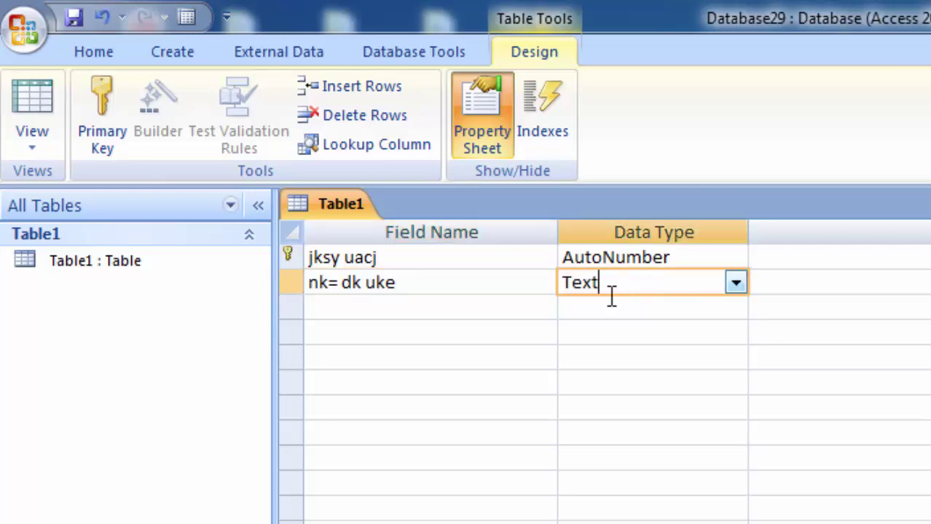
{"action": "left_click", "coordinate": [429, 314]}
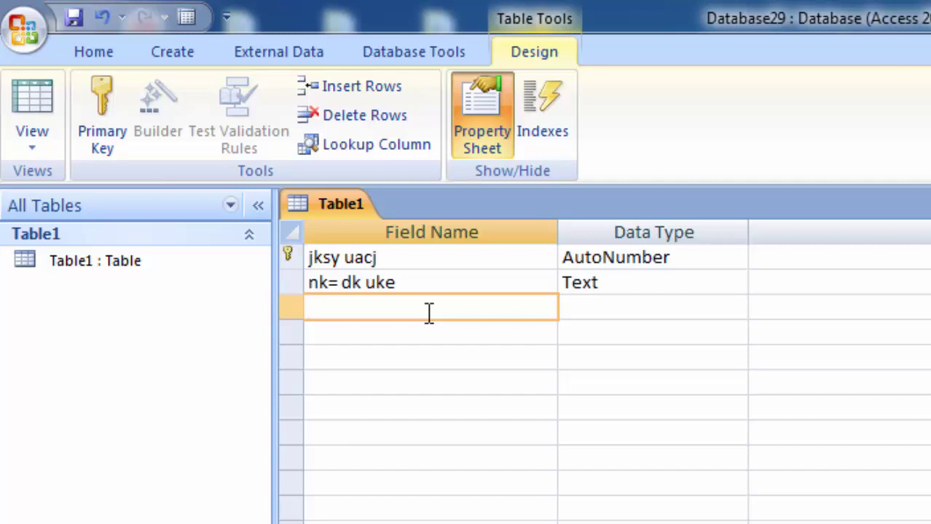
{"action": "type", "text": "i"}
{"action": "type", "text": "rk"}
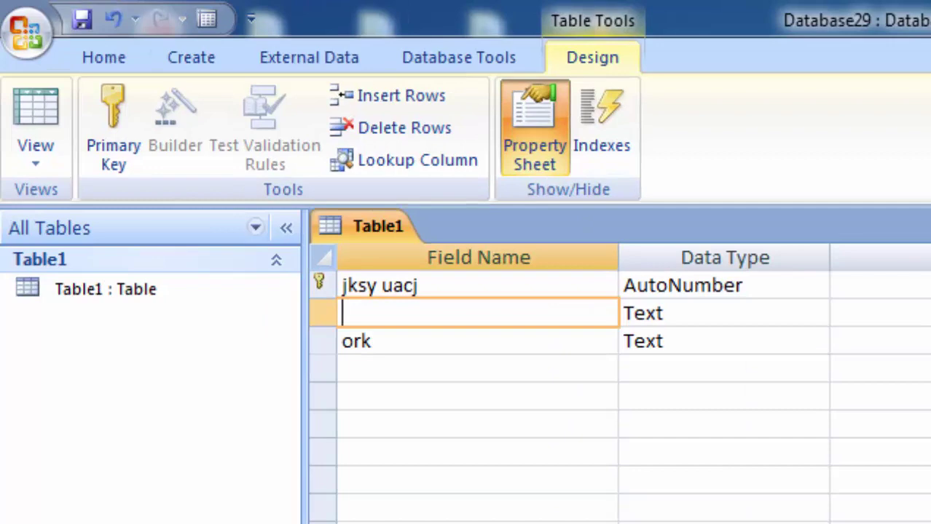
{"action": "type", "text": "Nk"}
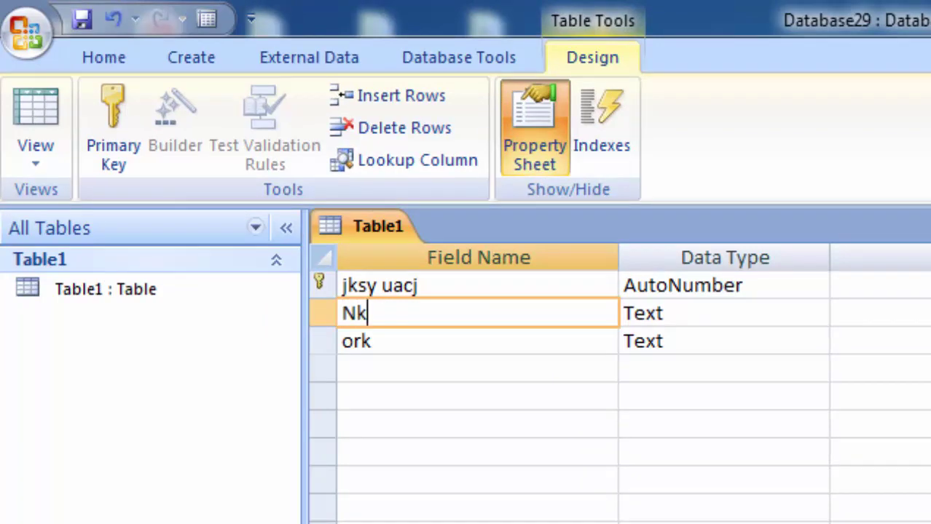
{"action": "type", "text": "= "}
{"action": "type", "text": "dk"}
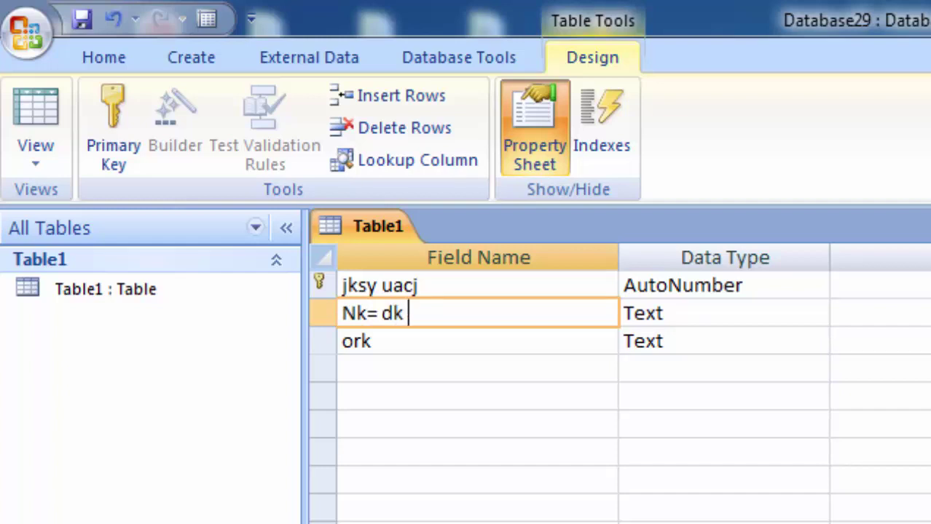
{"action": "type", "text": " uke"}
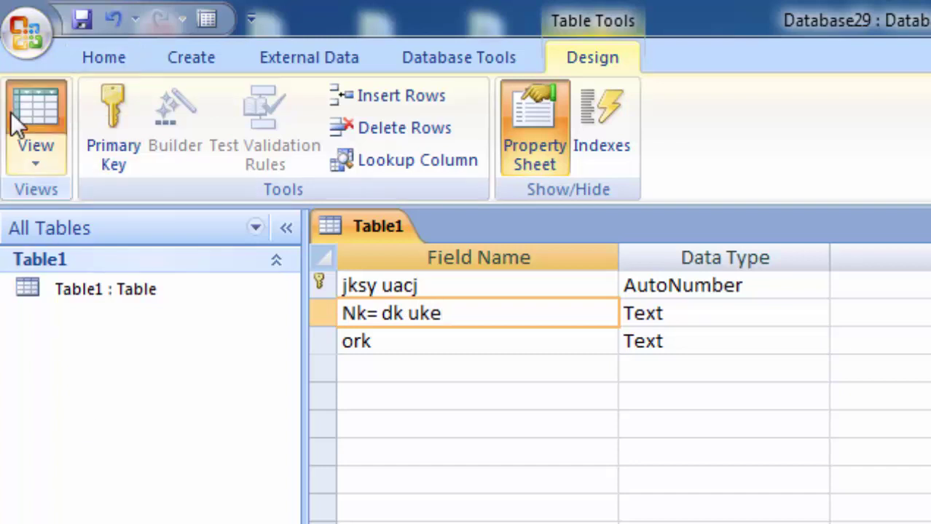
Step: Save the design, return to Design view, and retype the third field name as 'ork'
{"action": "left_click", "coordinate": [35, 110]}
{"action": "key", "text": "Return"}
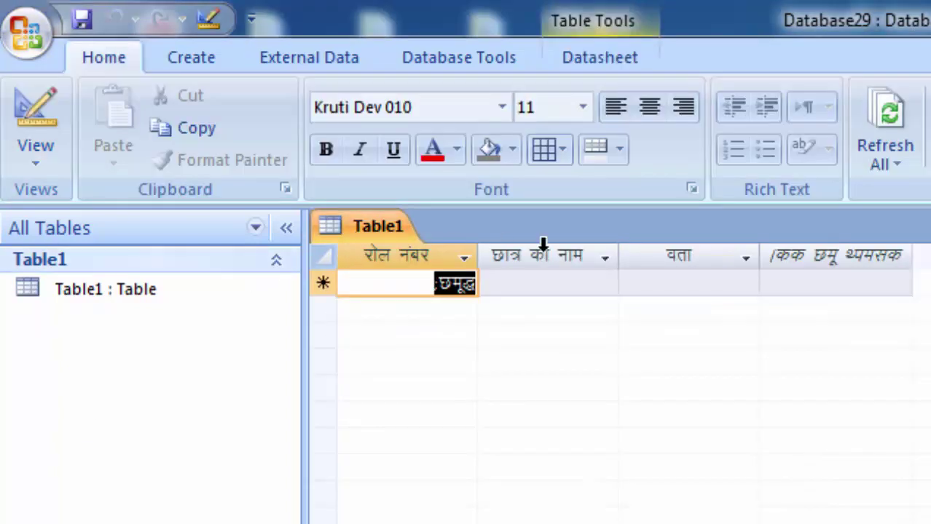
{"action": "left_click", "coordinate": [37, 146]}
{"action": "left_click", "coordinate": [142, 397]}
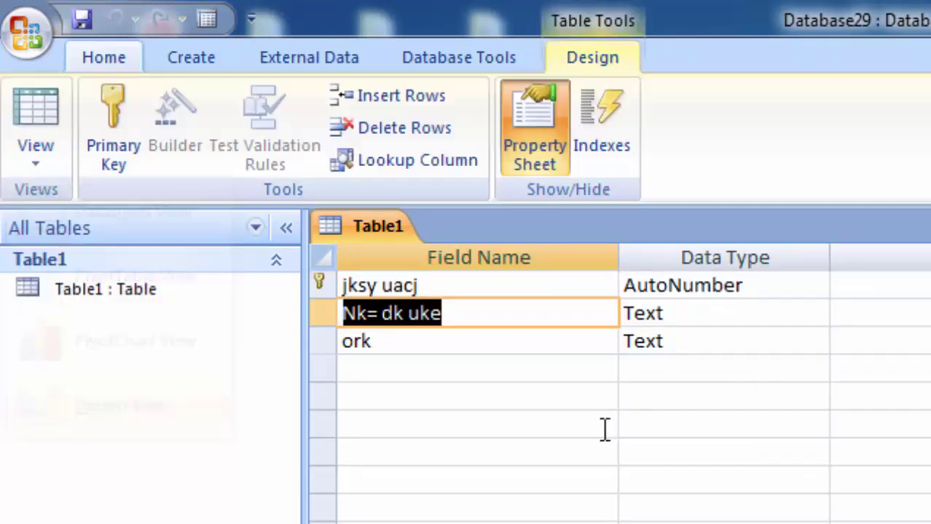
{"action": "left_click", "coordinate": [461, 344]}
{"action": "key", "text": "BackSpace"}
{"action": "key", "text": "BackSpace"}
{"action": "key", "text": "BackSpace"}
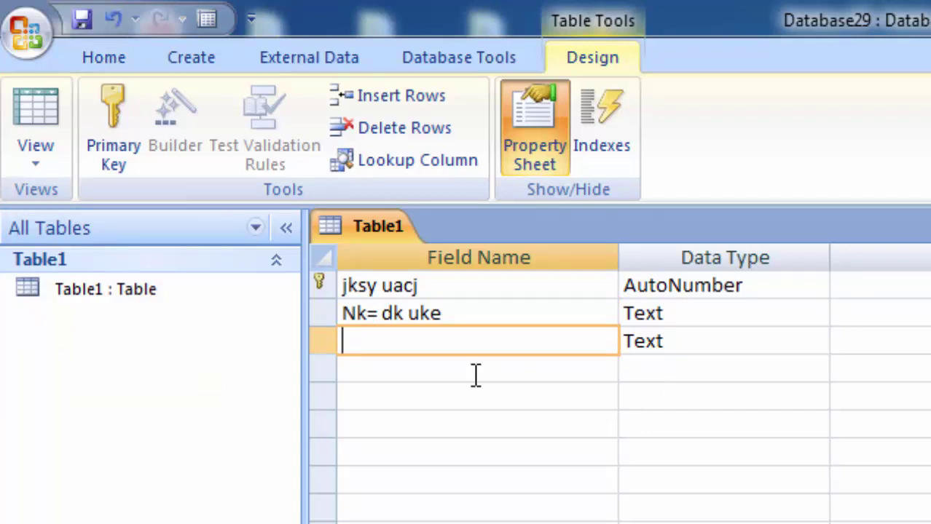
{"action": "type", "text": "o"}
{"action": "type", "text": "rk"}
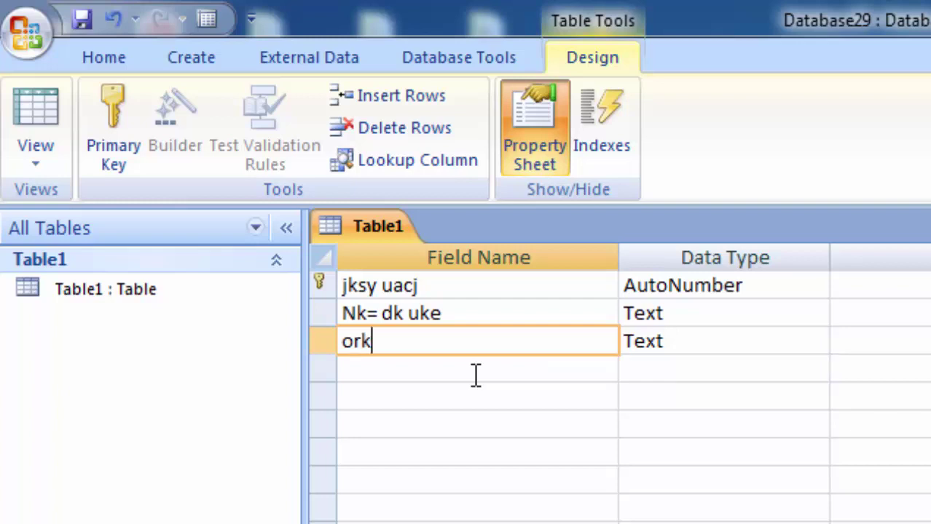
Step: Rename the third field to 'irk' and save the design, returning to Datasheet view
{"action": "left_click", "coordinate": [24, 106]}
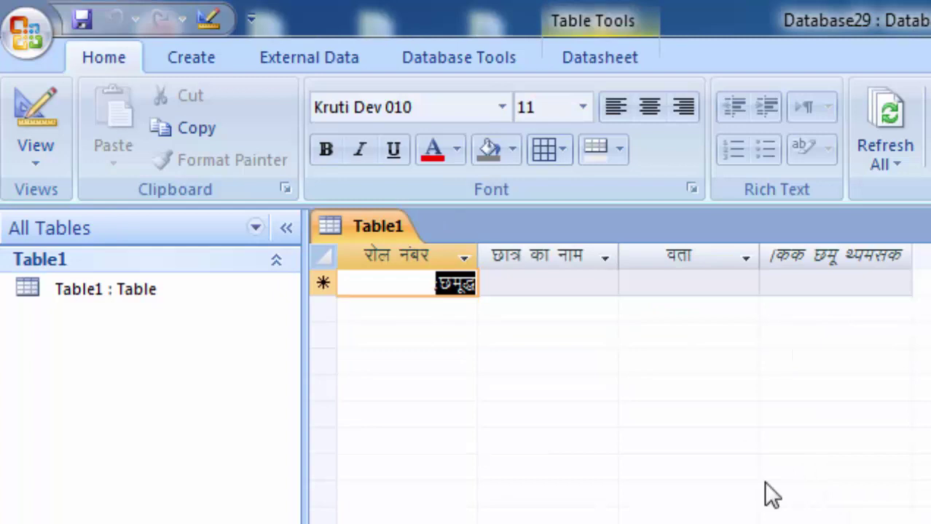
{"action": "left_click", "coordinate": [28, 142]}
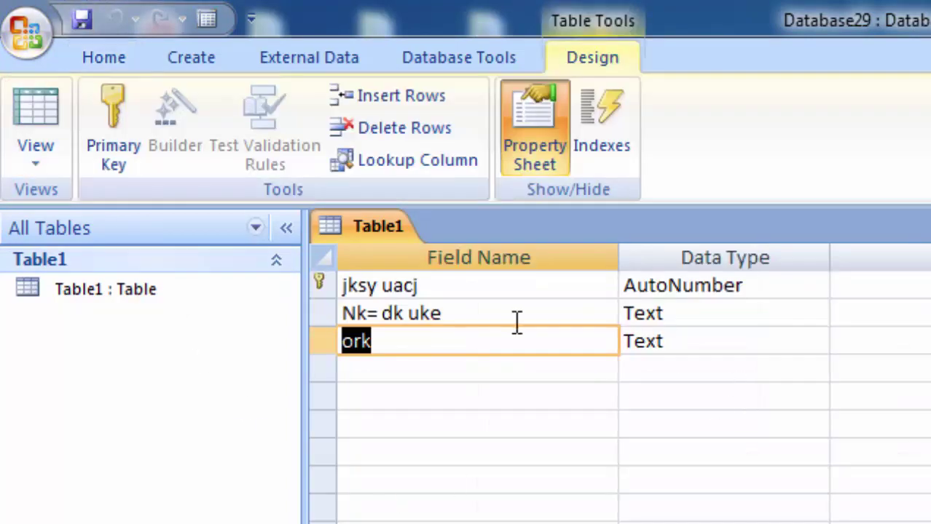
{"action": "left_click", "coordinate": [473, 341]}
{"action": "key", "text": "BackSpace"}
{"action": "key", "text": "BackSpace"}
{"action": "key", "text": "BackSpace"}
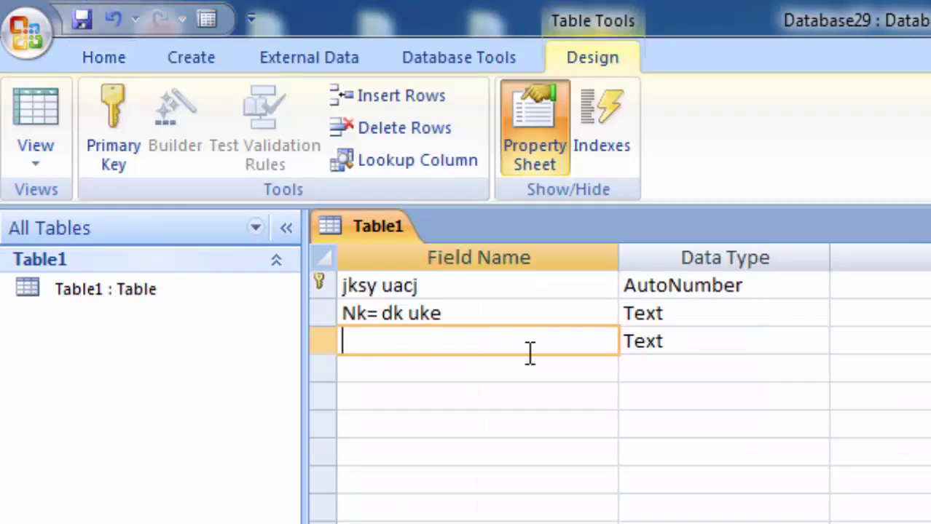
{"action": "type", "text": "i"}
{"action": "type", "text": "rk"}
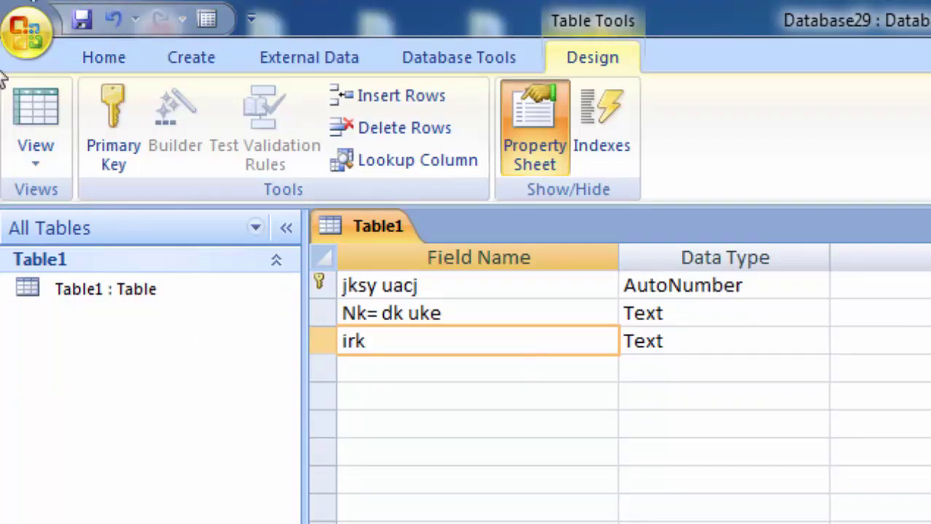
{"action": "left_click", "coordinate": [37, 118]}
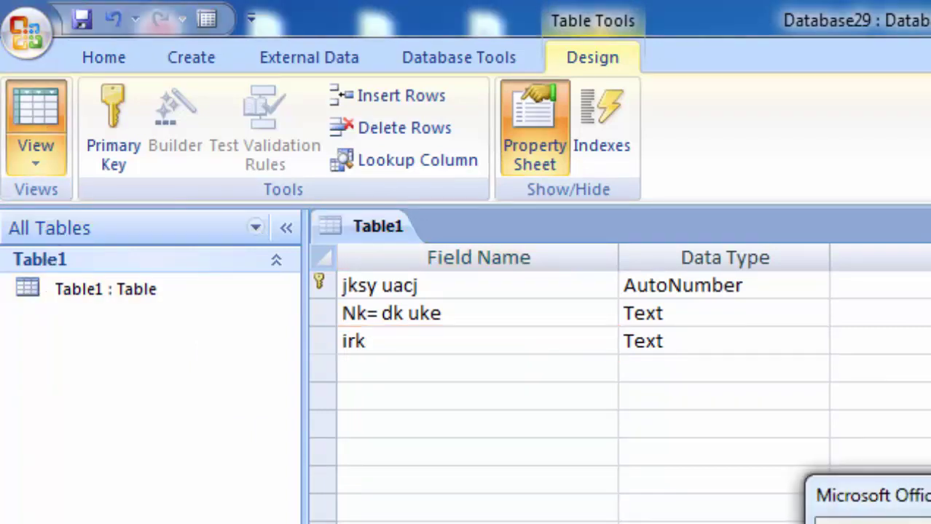
{"action": "key", "text": "Return"}
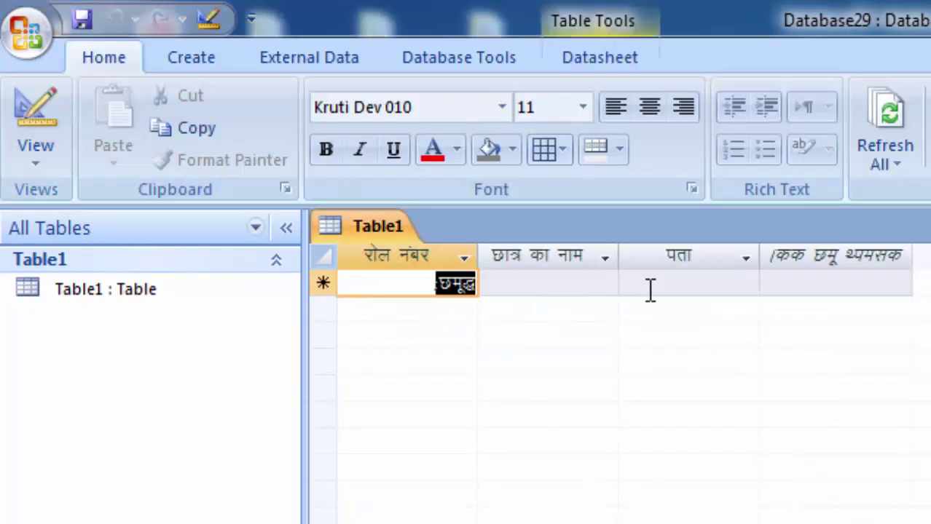
Step: Begin record 1 by typing the student's name and address in Kruti Dev
{"action": "left_click", "coordinate": [522, 288]}
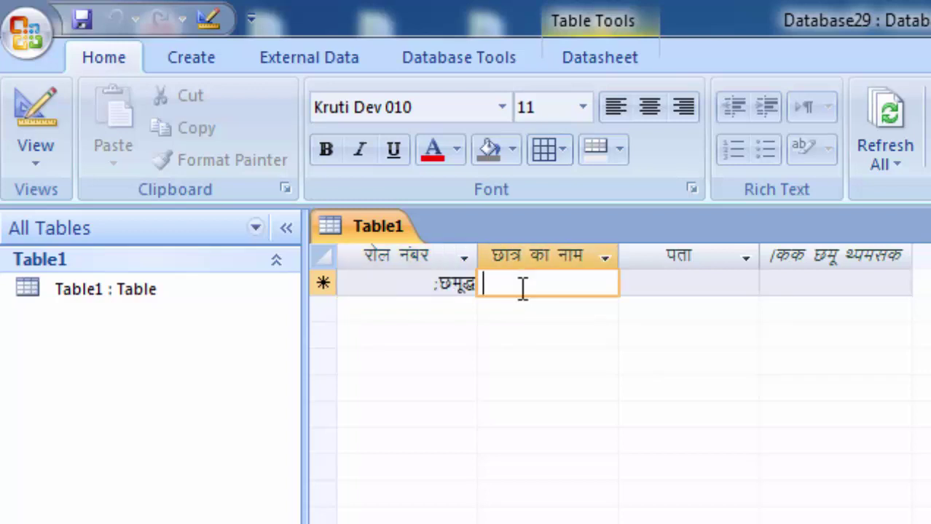
{"action": "left_click", "coordinate": [468, 287]}
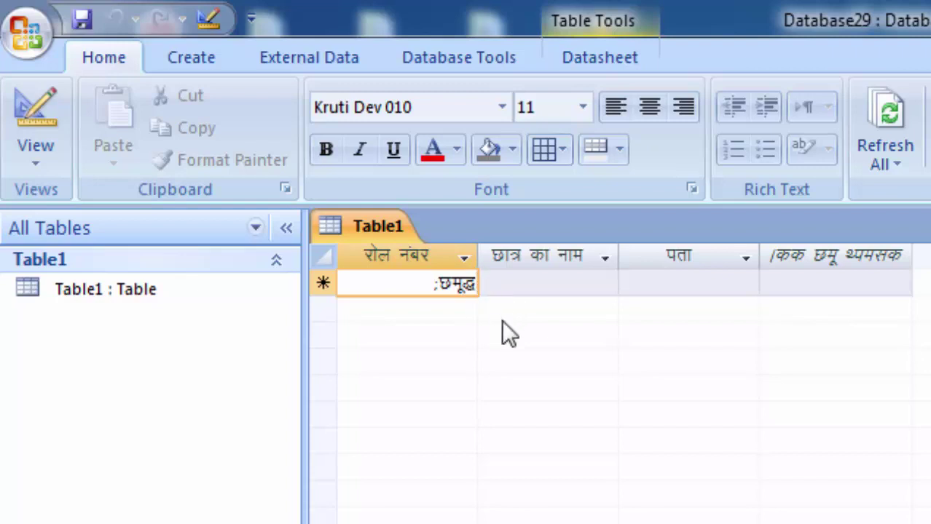
{"action": "left_click", "coordinate": [561, 277]}
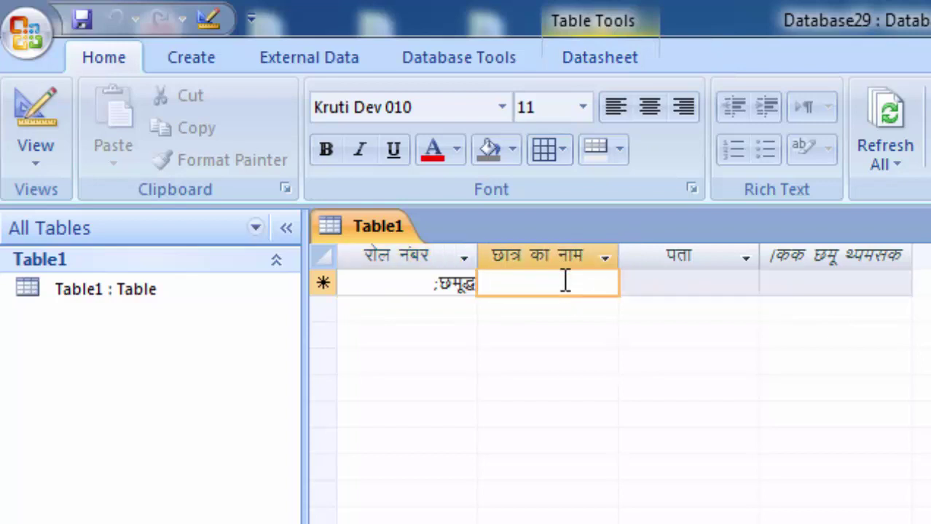
{"action": "type", "text": "je"}
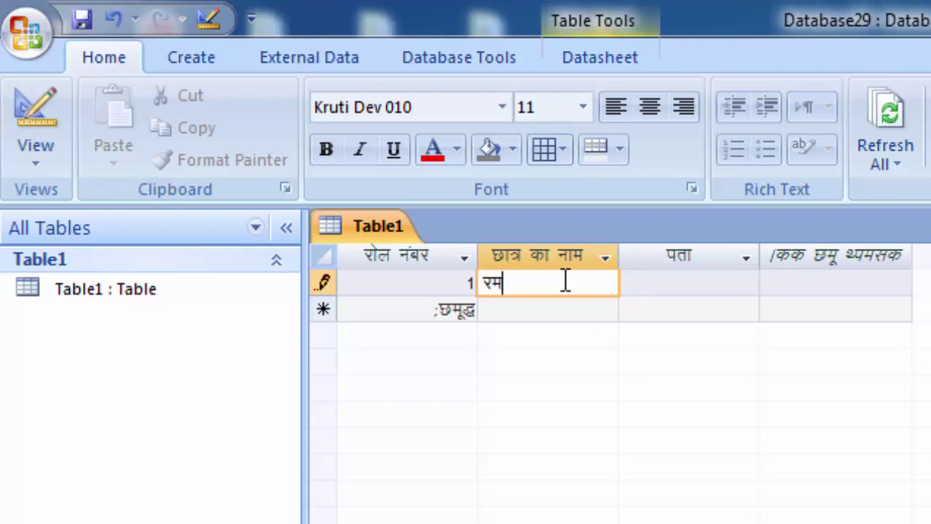
{"action": "type", "text": "'"}
{"action": "type", "text": "k"}
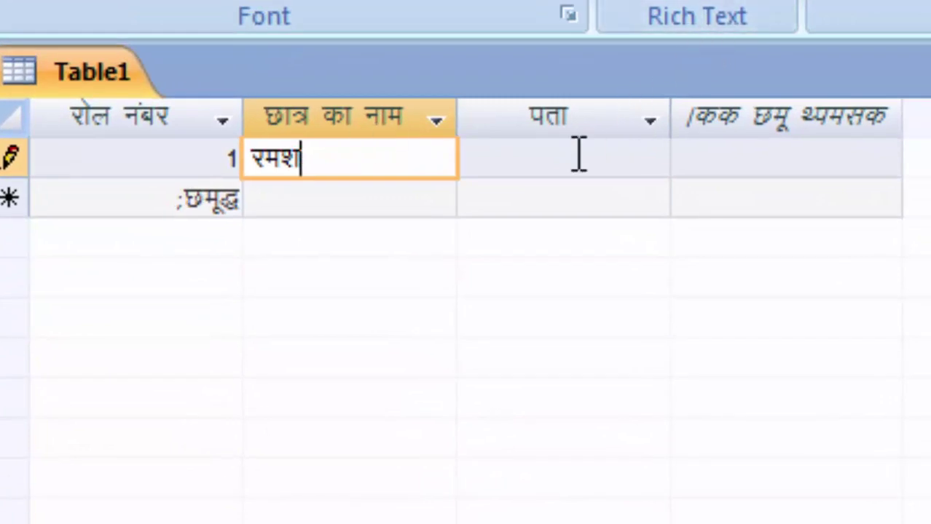
{"action": "left_click", "coordinate": [577, 151]}
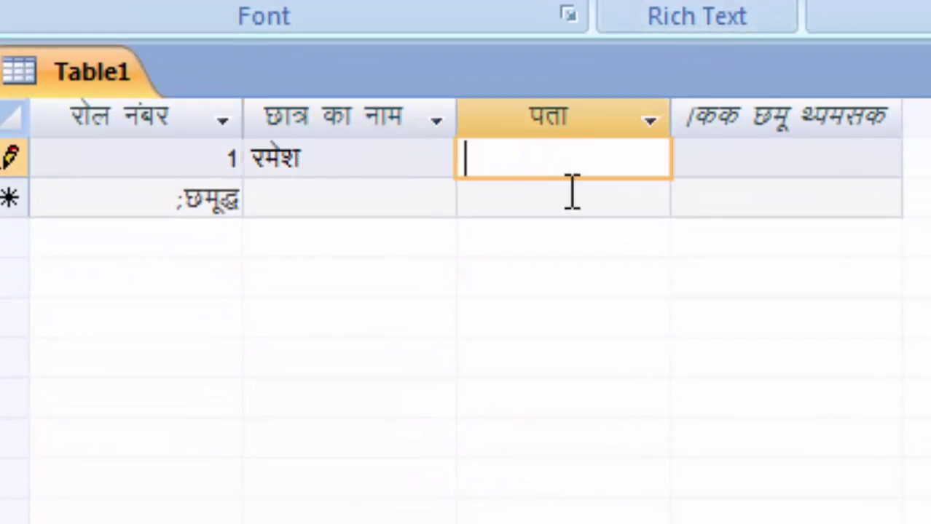
{"action": "type", "text": "u"}
{"action": "type", "text": ";"}
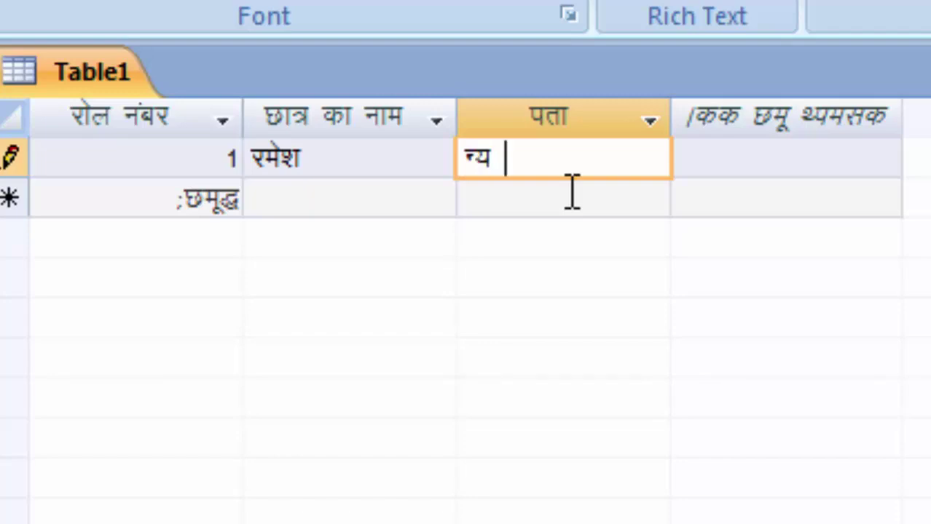
{"action": "type", "text": " dky"}
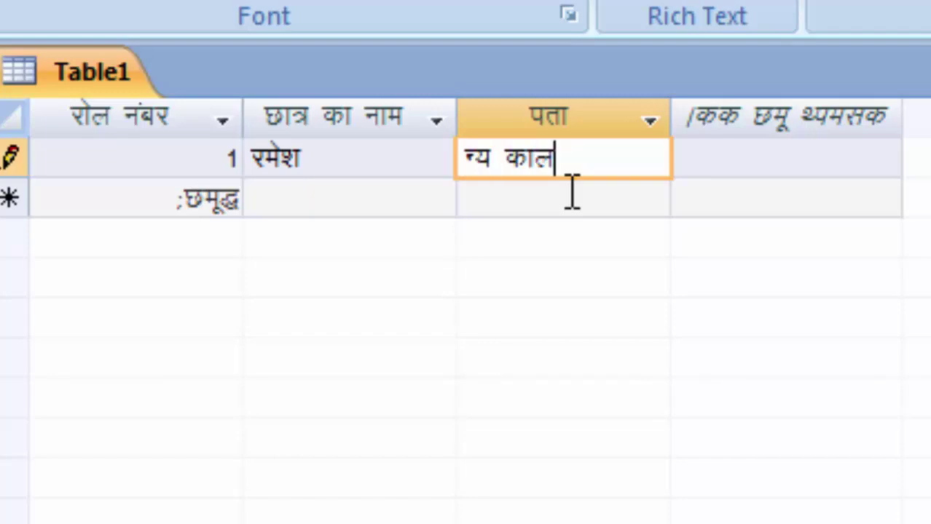
{"action": "type", "text": "kukS "}
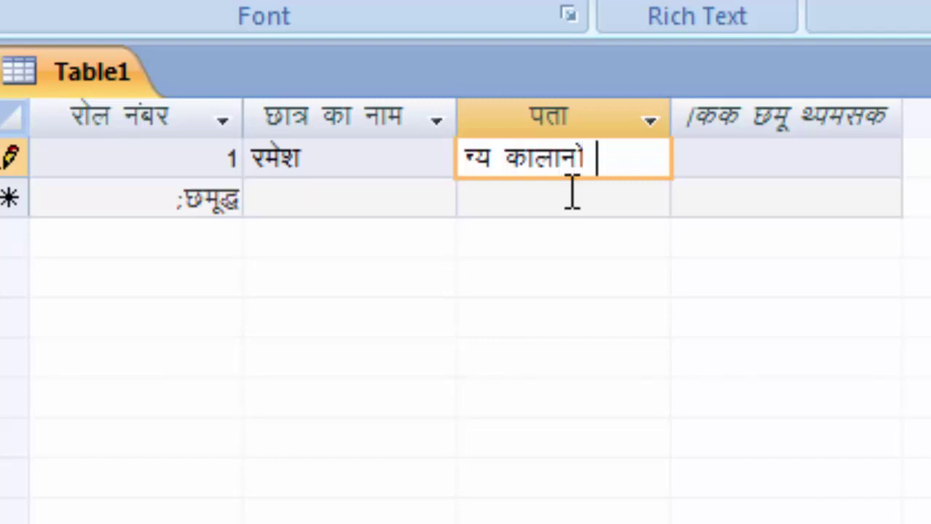
{"action": "type", "text": "n"}
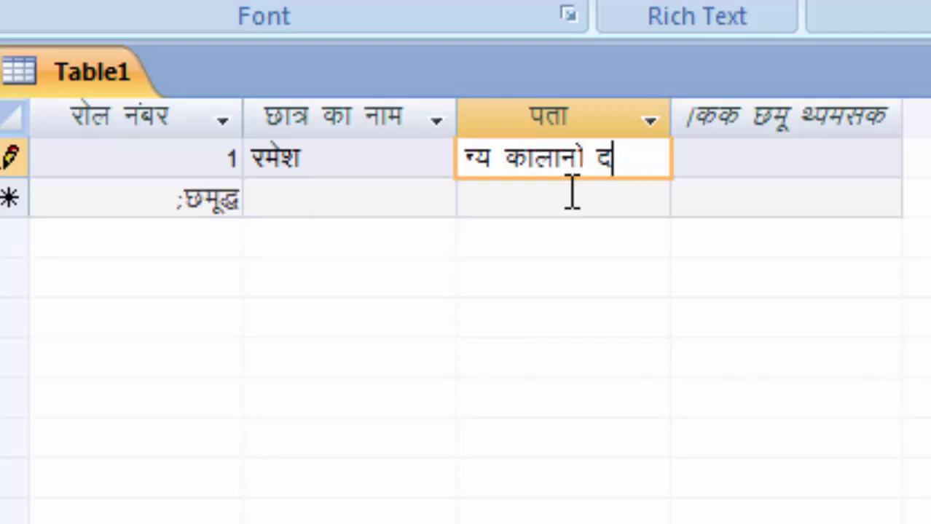
{"action": "type", "text": "of"}
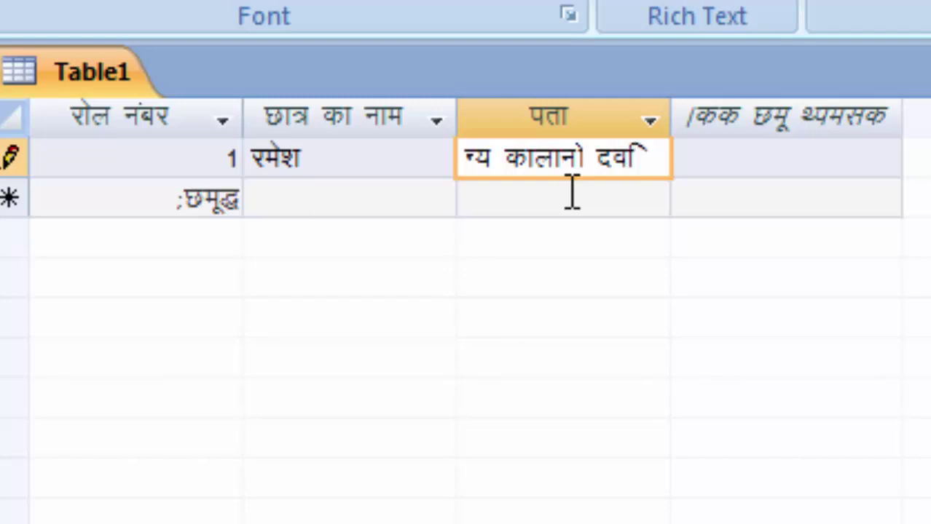
{"action": "type", "text": "/"}
{"action": "type", "text": ";"}
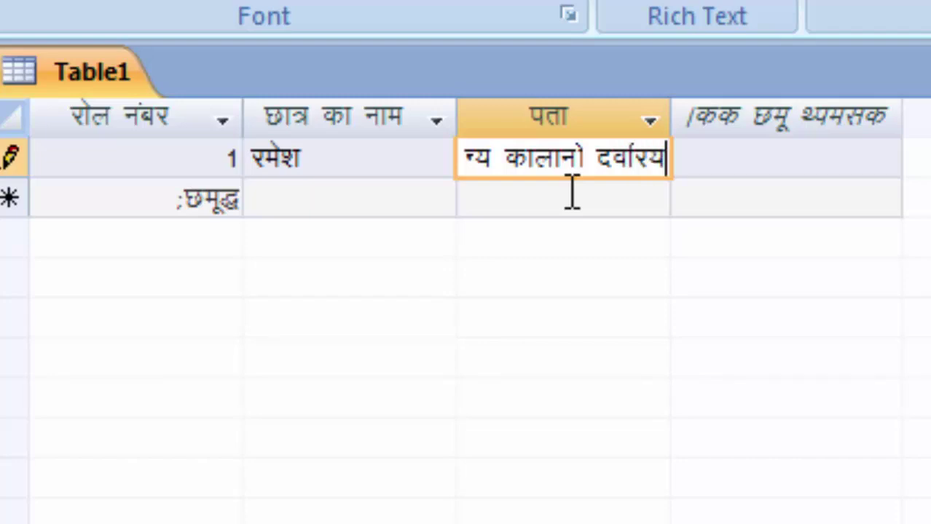
{"action": "type", "text": "k"}
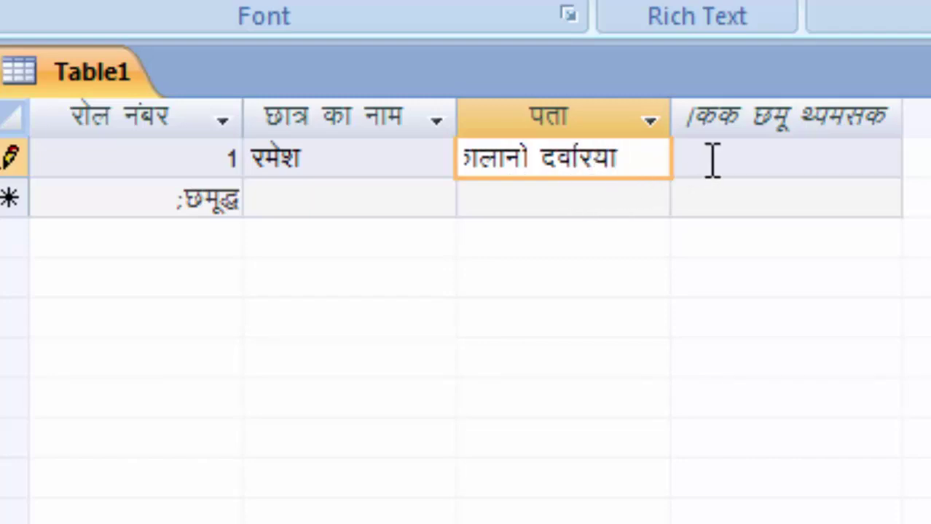
Step: Start record 2 with the student's name and type its address, correcting a typo
{"action": "left_click", "coordinate": [309, 208]}
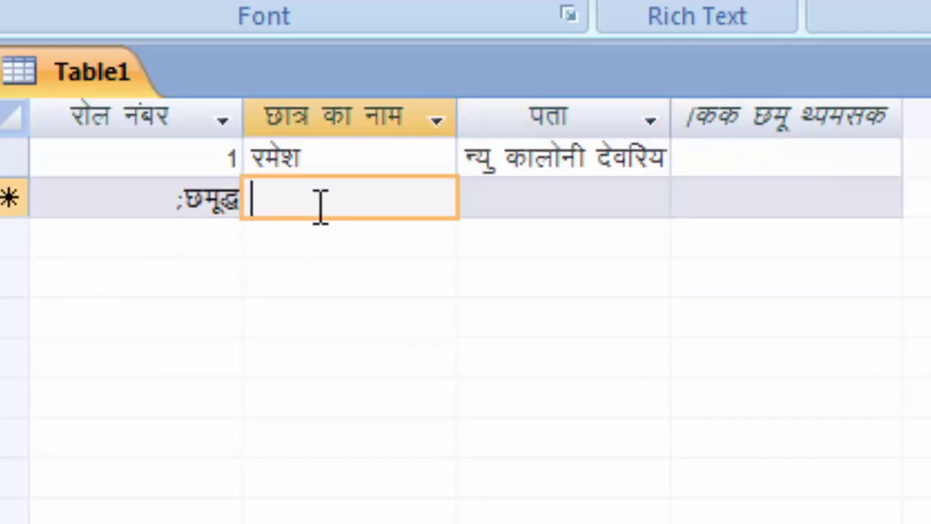
{"action": "type", "text": "l"}
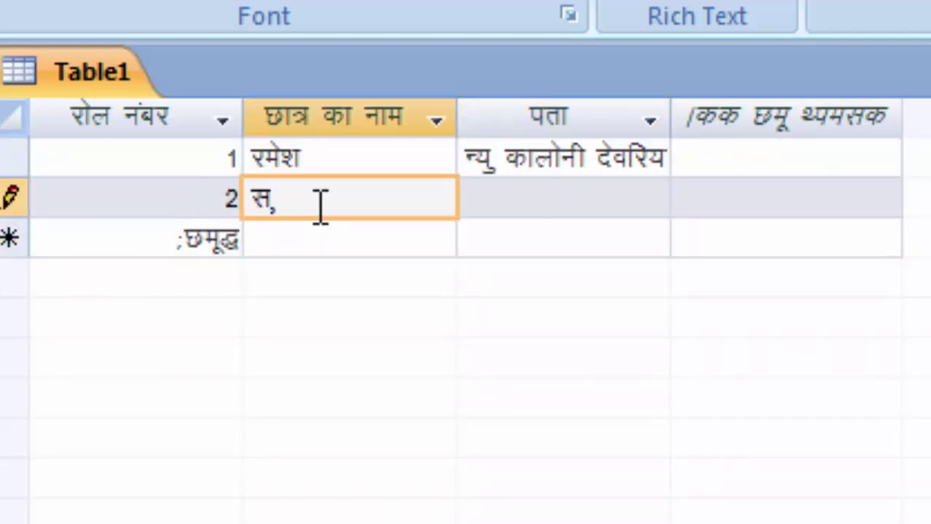
{"action": "type", "text": "j"}
{"action": "type", "text": "t"}
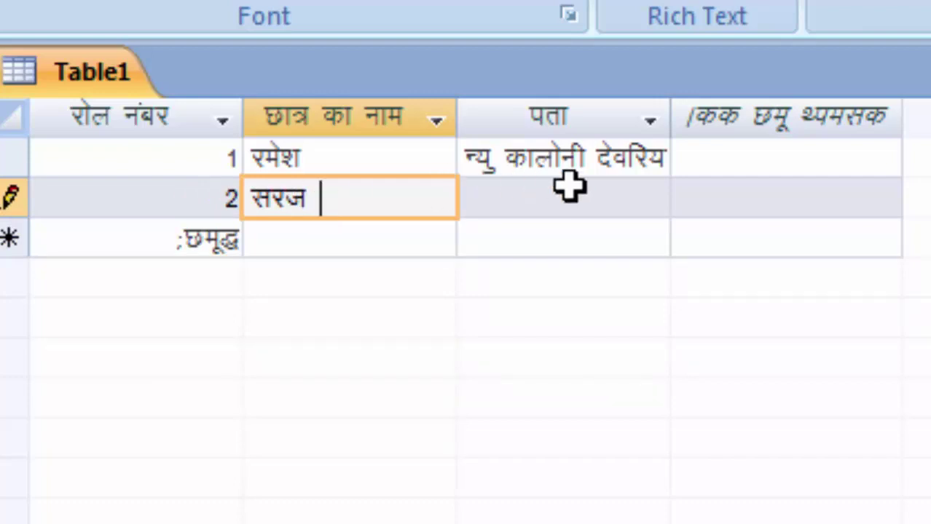
{"action": "left_click", "coordinate": [576, 200]}
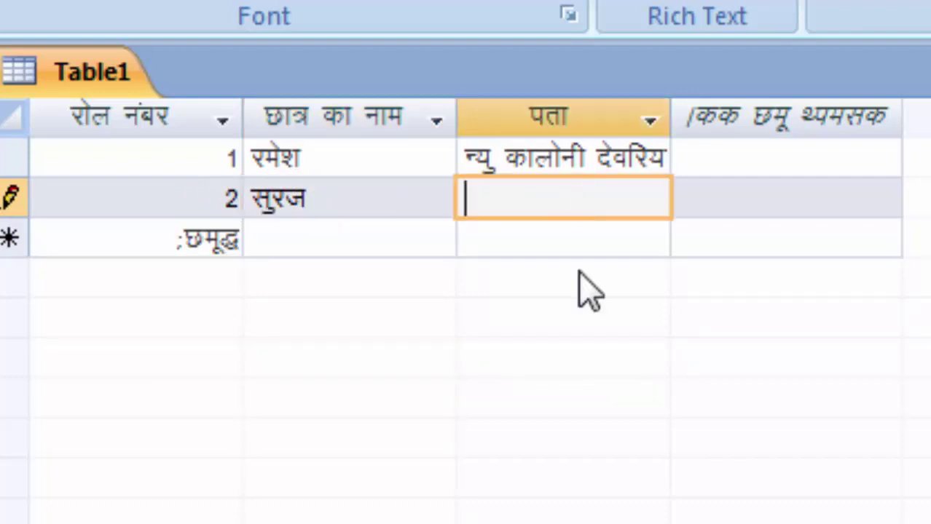
{"action": "type", "text": "n"}
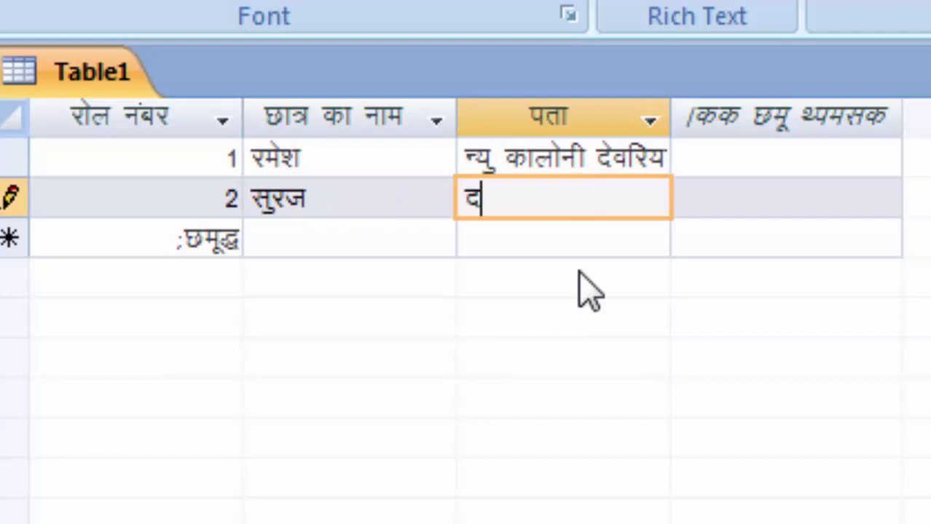
{"action": "type", "text": "o"}
{"action": "type", "text": "kZ;k"}
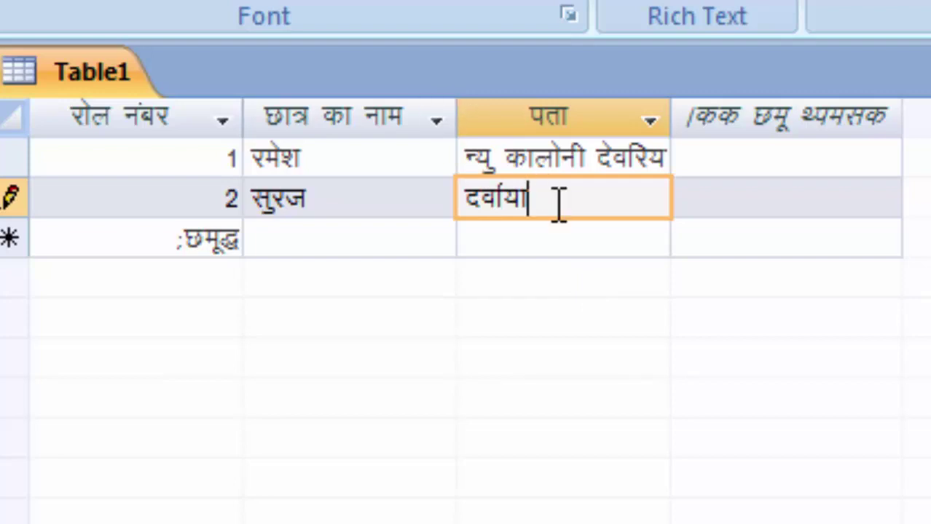
{"action": "key", "text": "BackSpace"}
{"action": "key", "text": "BackSpace"}
{"action": "key", "text": "BackSpace"}
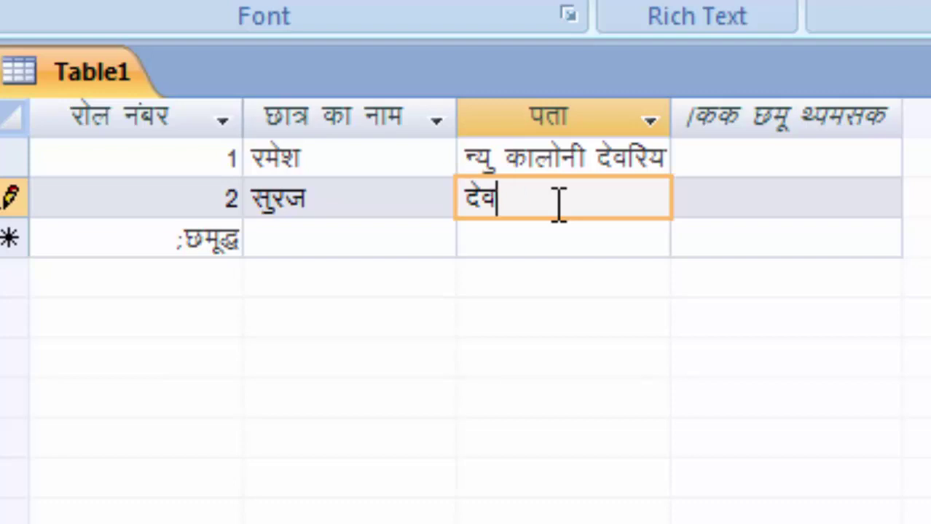
{"action": "type", "text": "kZj"}
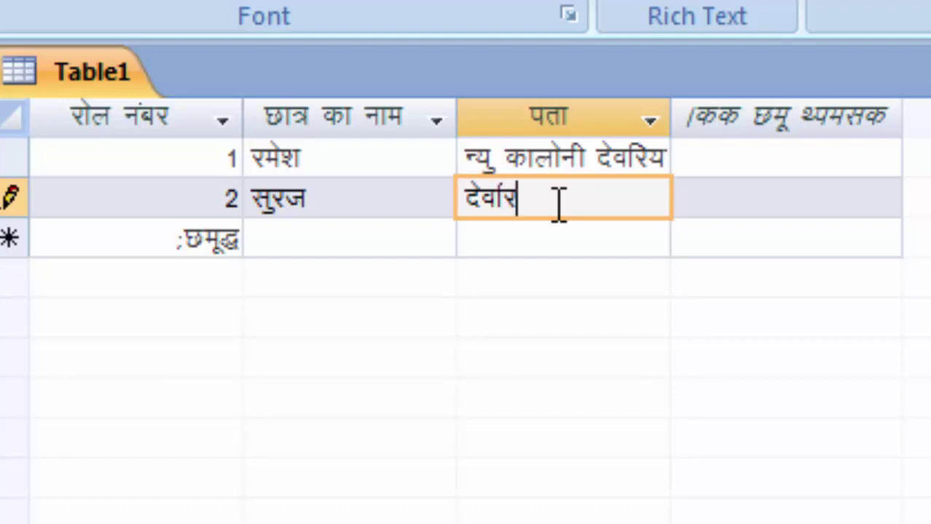
{"action": "type", "text": ";k"}
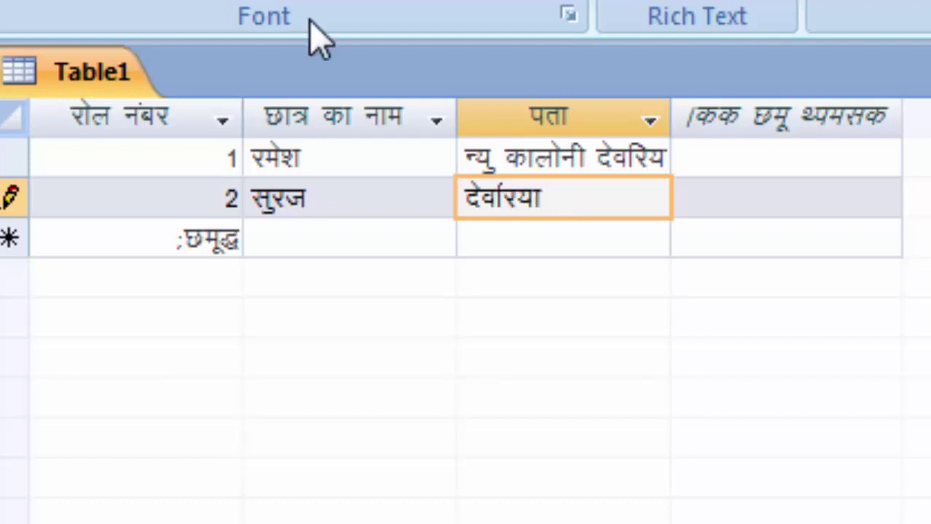
Step: Commit record 2, switch the datasheet font to Arial Black, then back to Kruti Dev
{"action": "left_click", "coordinate": [325, 237]}
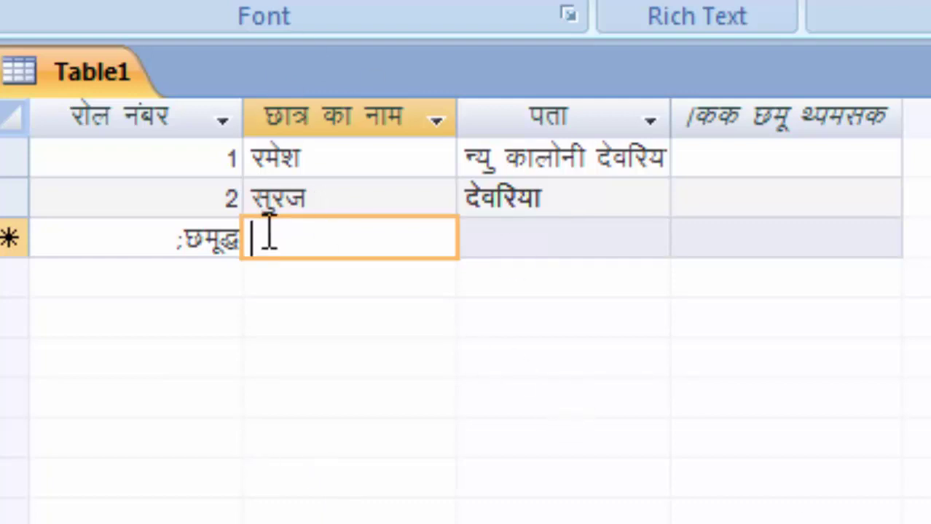
{"action": "left_click", "coordinate": [240, 2]}
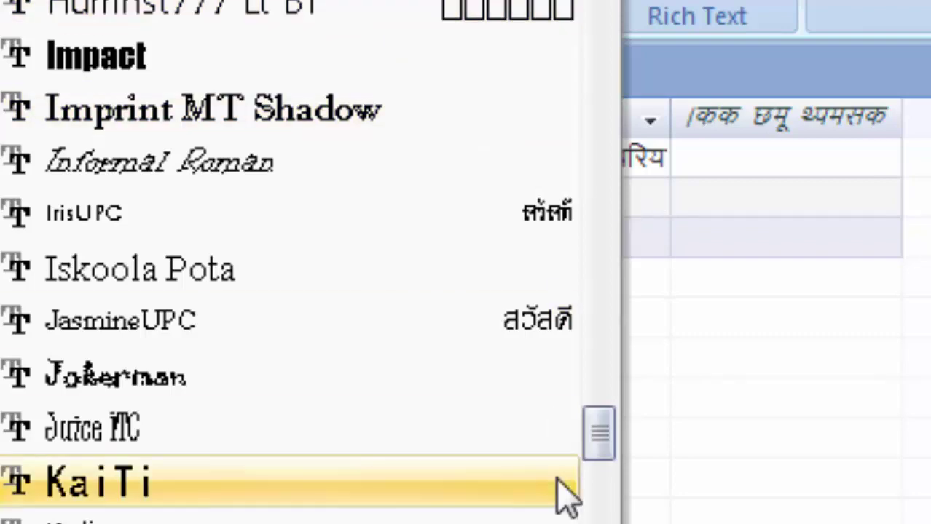
{"action": "mouse_move", "coordinate": [611, 441]}
{"action": "left_mouse_down"}
{"action": "mouse_move", "coordinate": [616, 375]}
{"action": "mouse_move", "coordinate": [590, 4]}
{"action": "left_mouse_up"}
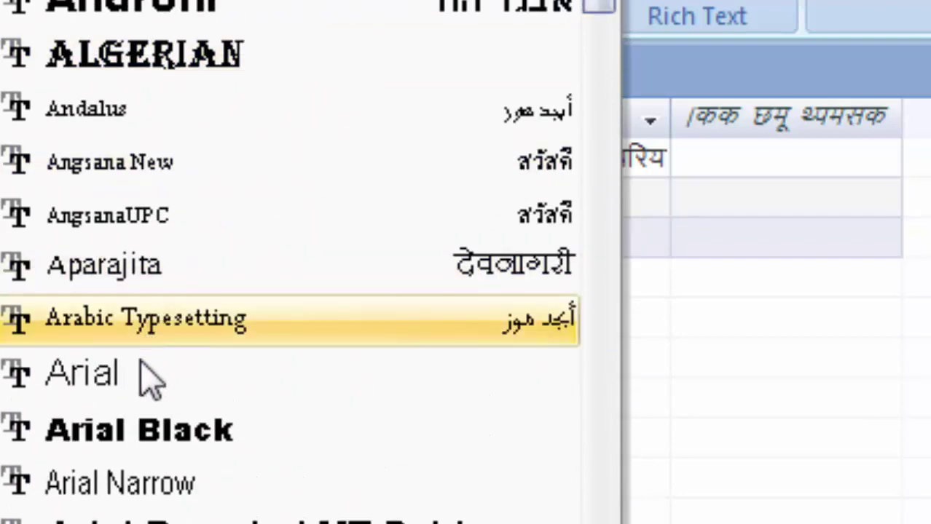
{"action": "left_click", "coordinate": [141, 435]}
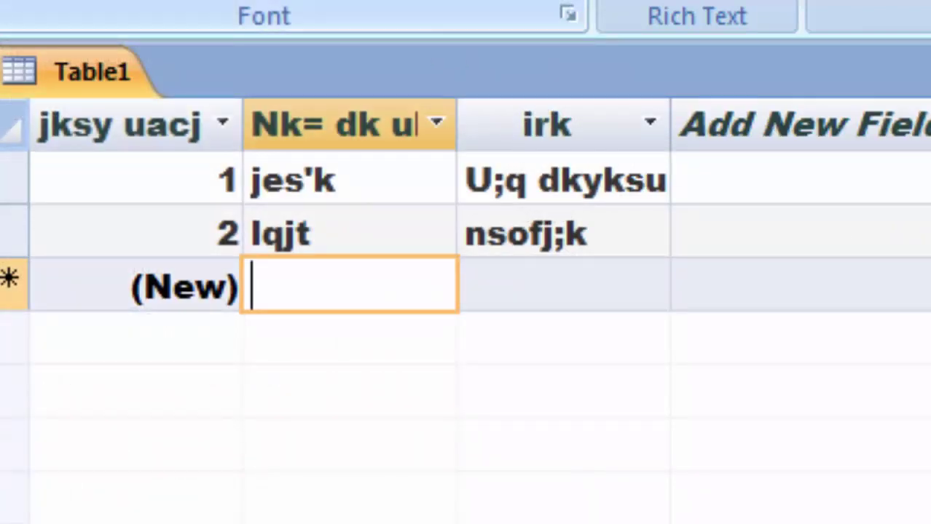
{"action": "left_click", "coordinate": [575, 4]}
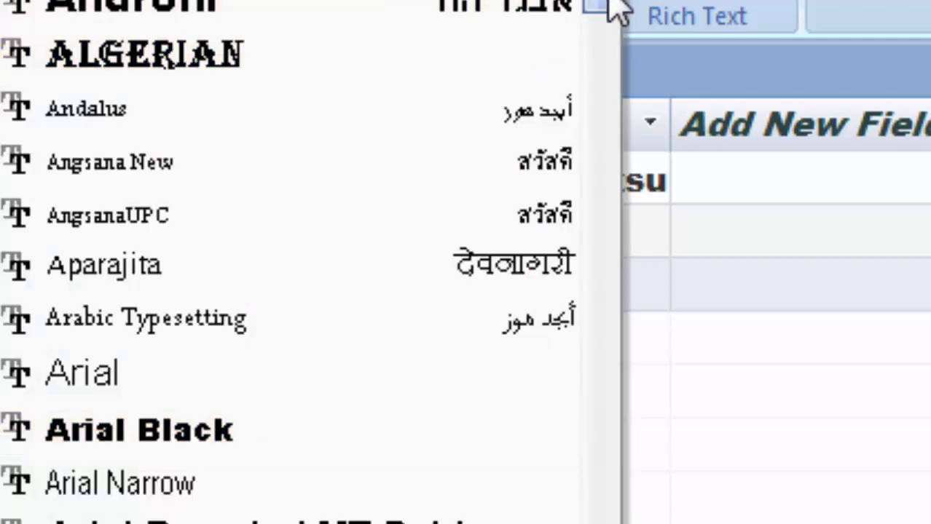
{"action": "mouse_move", "coordinate": [608, 4]}
{"action": "left_mouse_down"}
{"action": "mouse_move", "coordinate": [557, 433]}
{"action": "mouse_move", "coordinate": [582, 433]}
{"action": "mouse_move", "coordinate": [552, 450]}
{"action": "left_mouse_up"}
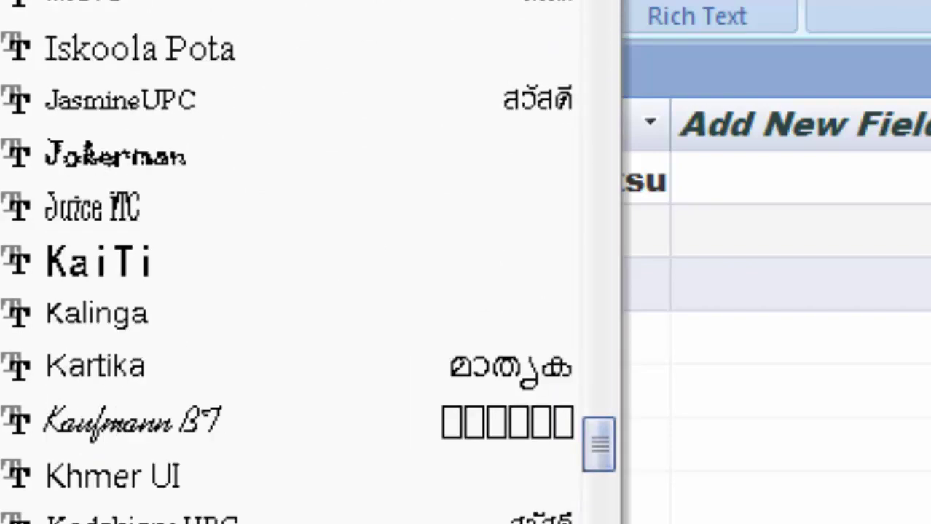
{"action": "left_click", "coordinate": [219, 521]}
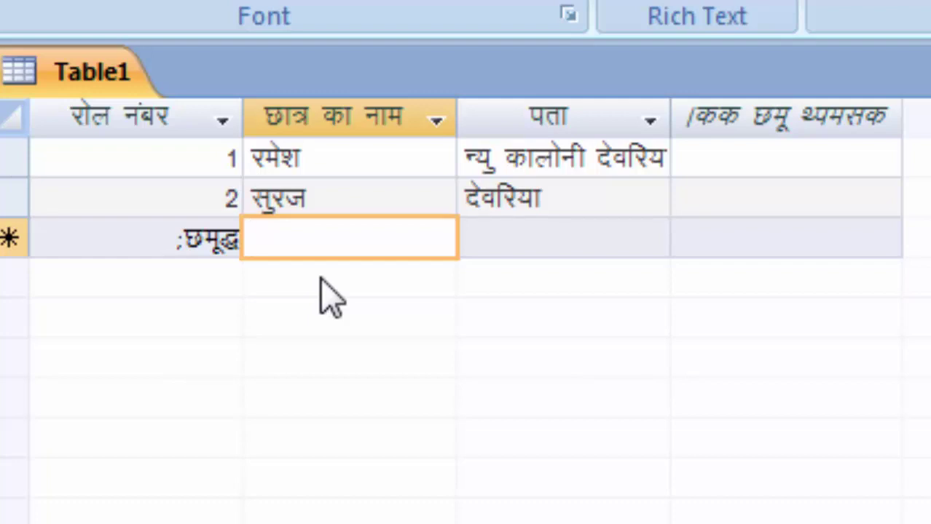
Step: Enter record 3's student name and address, commit it, and bold the datasheet with Ctrl+B
{"action": "type", "text": "रा"}
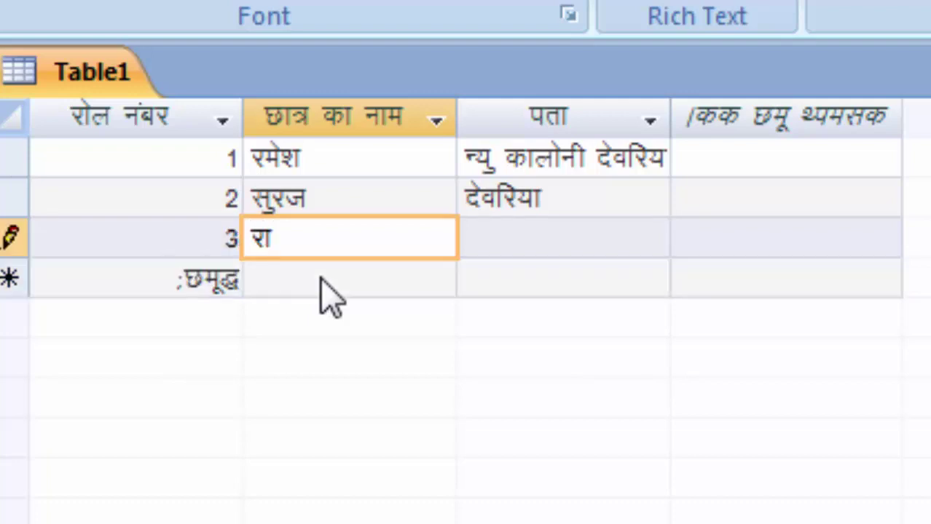
{"action": "type", "text": "म क,"}
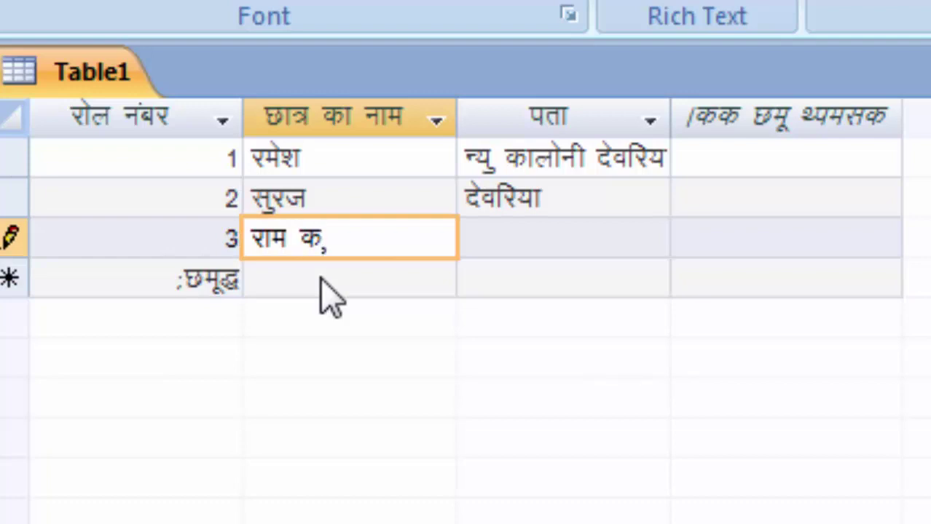
{"action": "type", "text": "मा"}
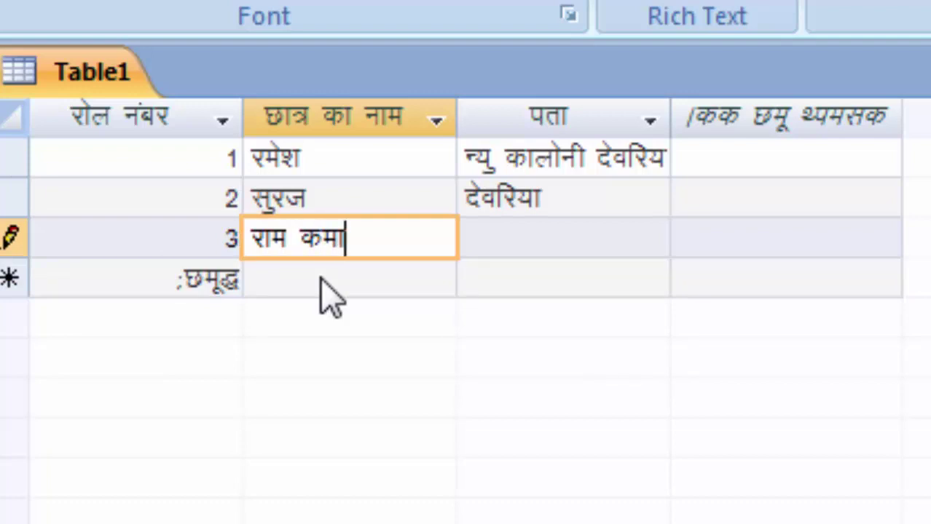
{"action": "type", "text": "ा"}
{"action": "type", "text": "ुर श"}
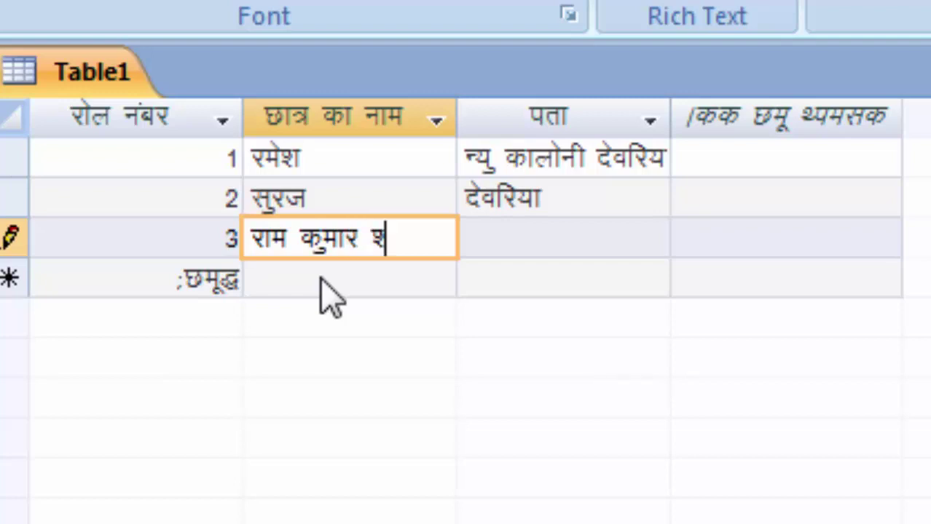
{"action": "type", "text": "ाम"}
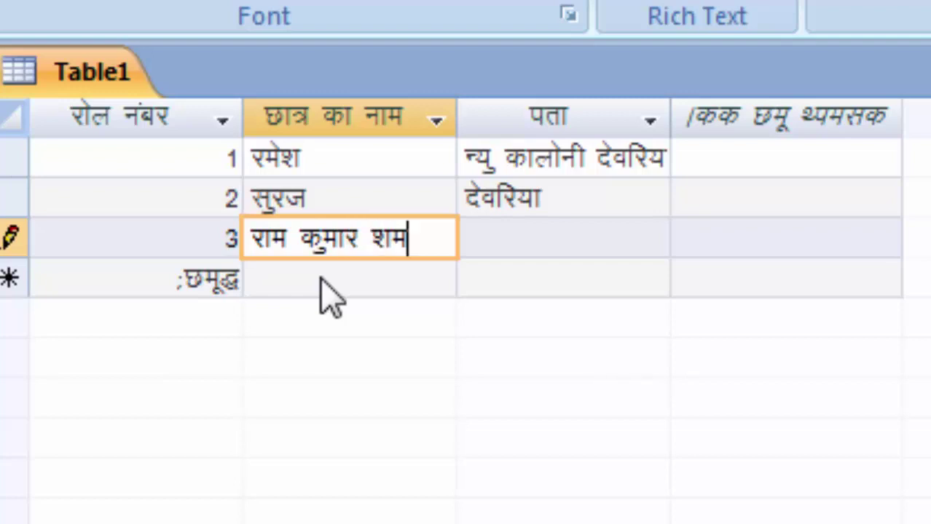
{"action": "type", "text": "ा"}
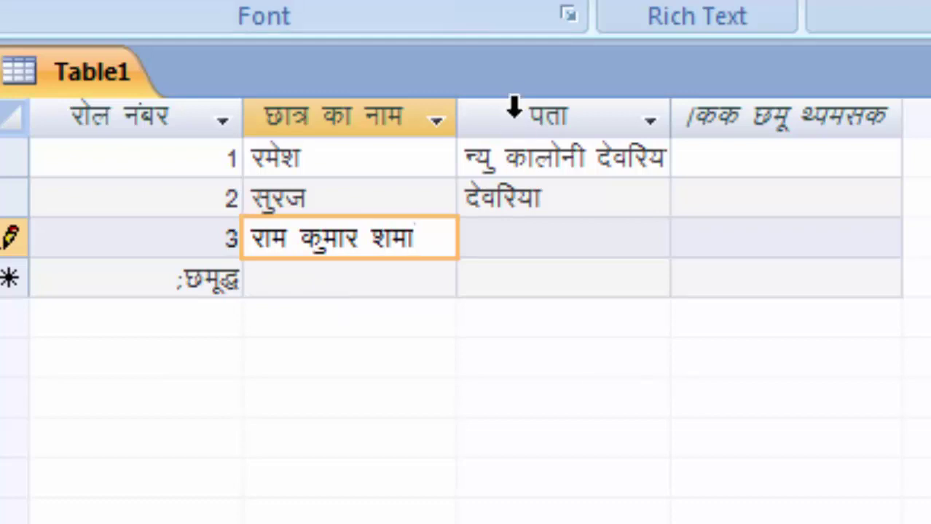
{"action": "left_click", "coordinate": [566, 234]}
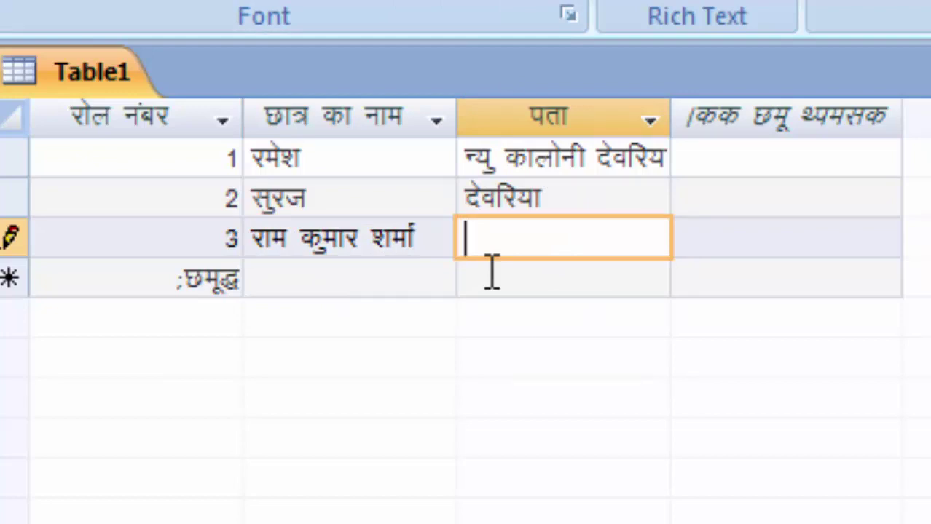
{"action": "type", "text": "c"}
{"action": "key", "text": "BackSpace"}
{"action": "type", "text": "x"}
{"action": "type", "text": "kj"}
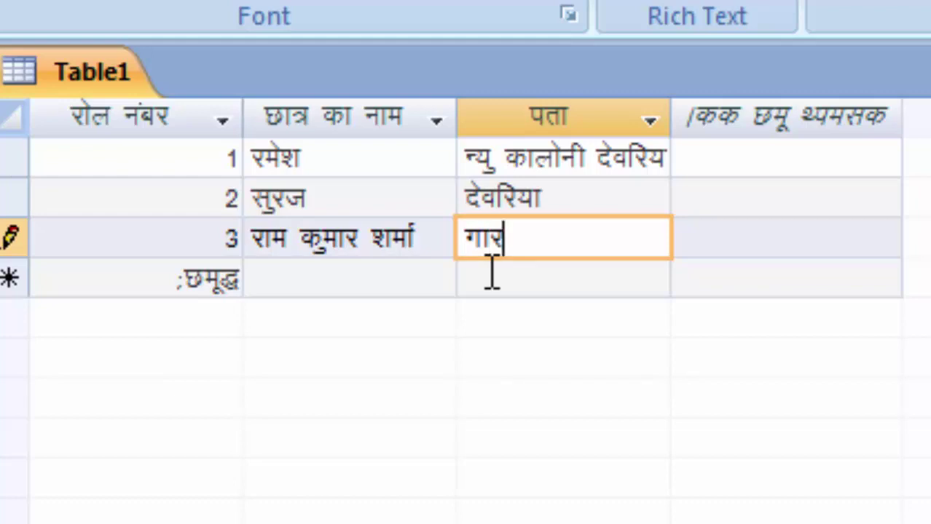
{"action": "type", "text": "[k"}
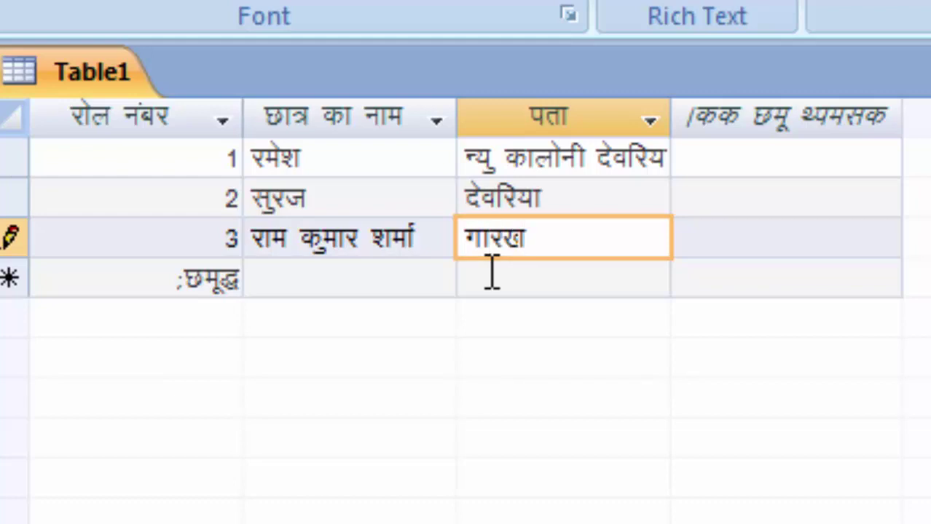
{"action": "type", "text": "i,"}
{"action": "type", "text": "j"}
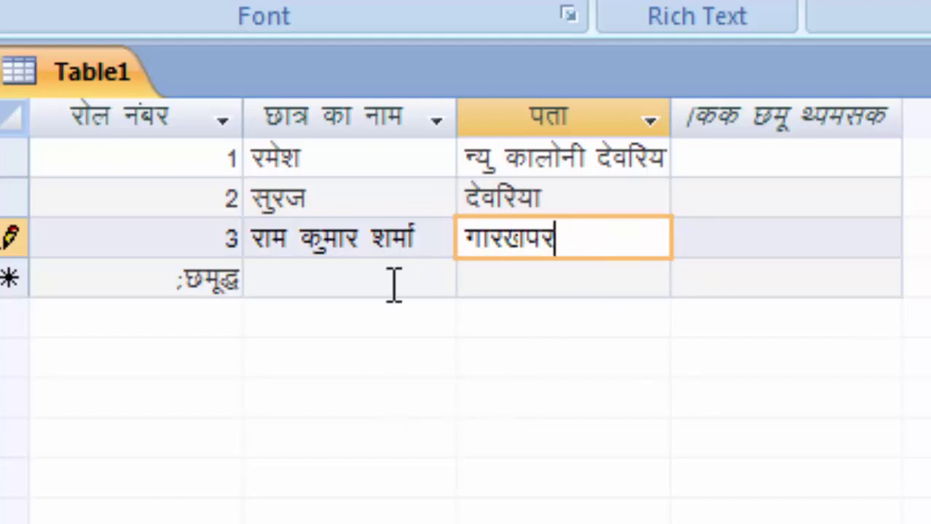
{"action": "left_click", "coordinate": [311, 275]}
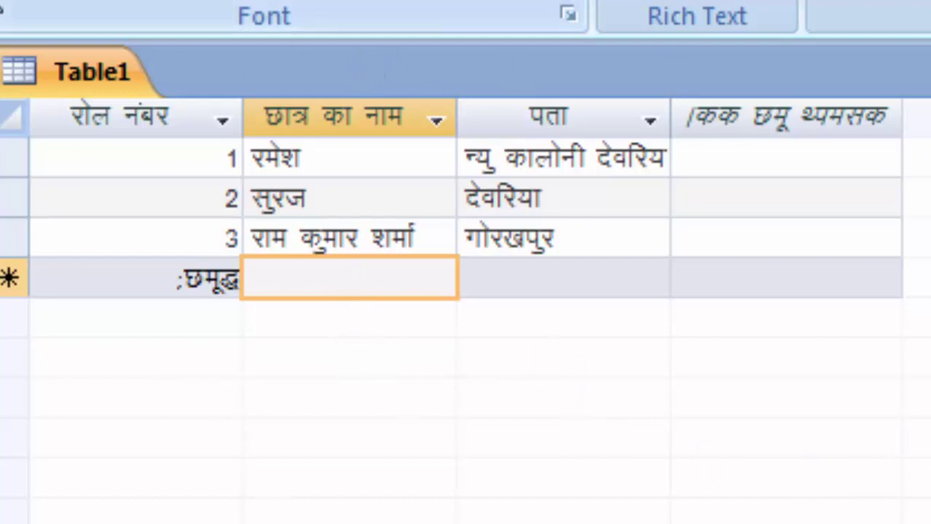
{"action": "key", "text": "ctrl+b"}
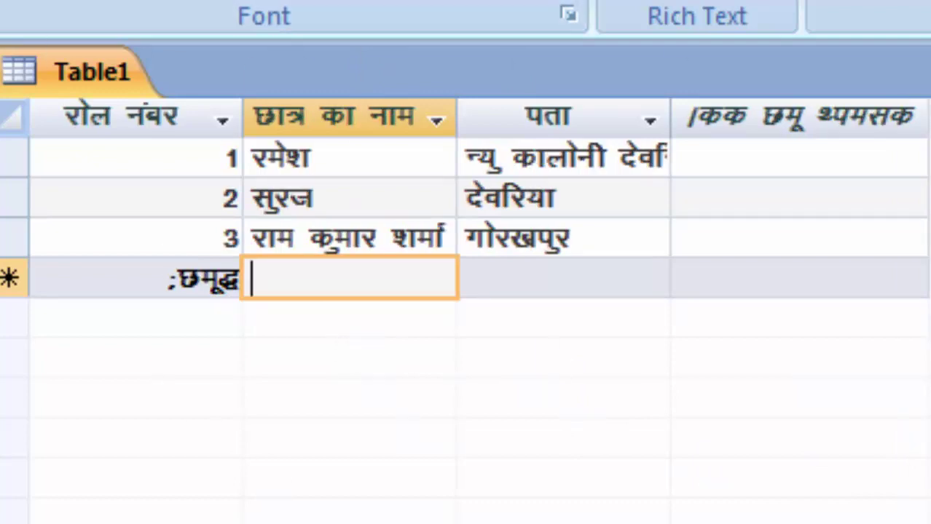